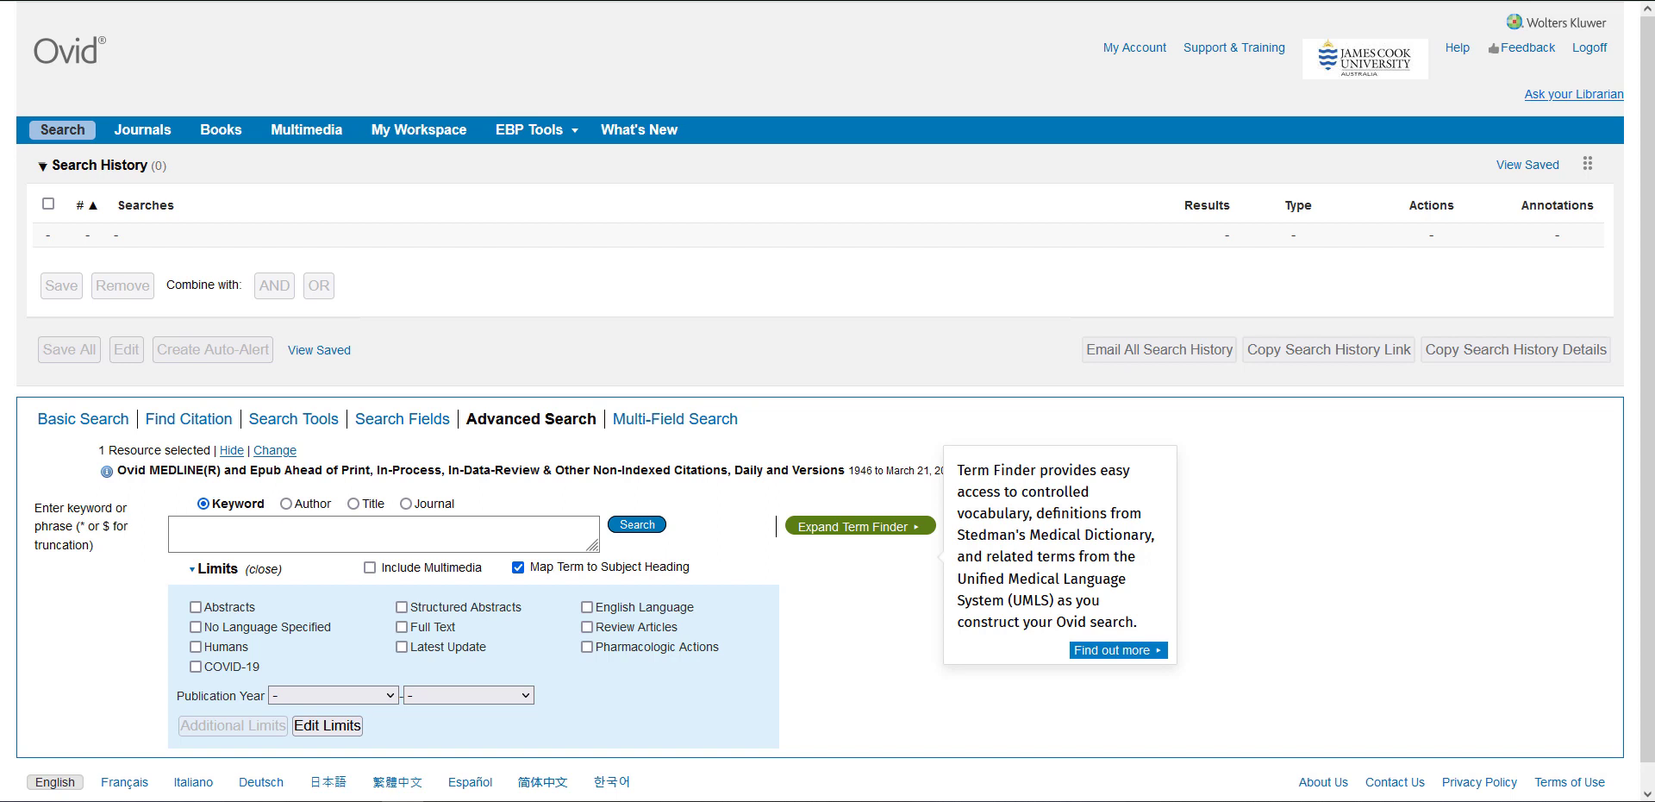
Step: Search for the keyword "Indigenous Australians" with term mapping to subject headings enabled
click(384, 534)
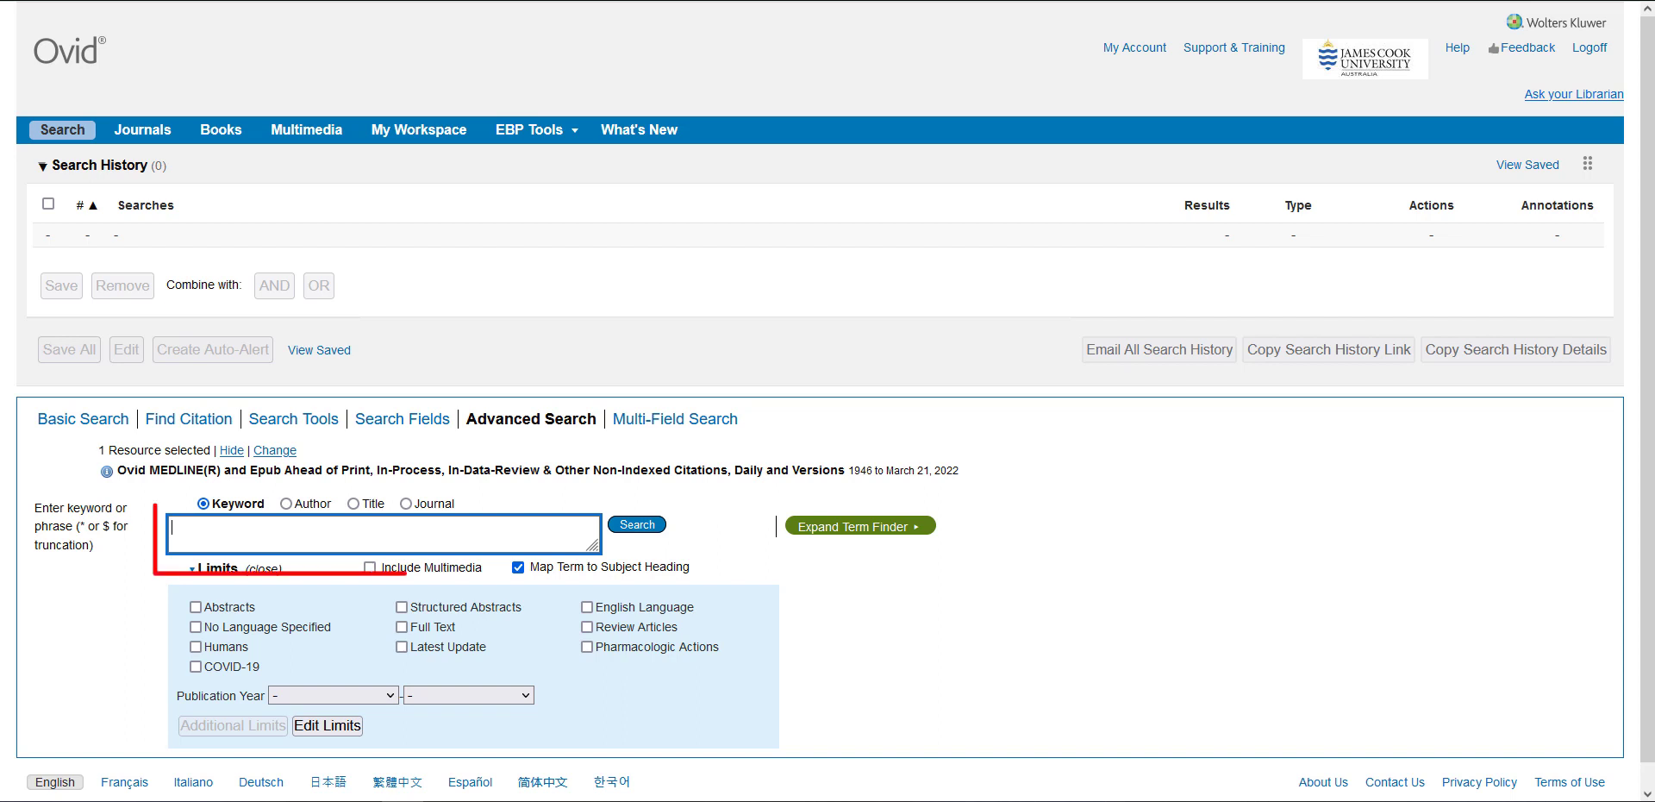
text(In)
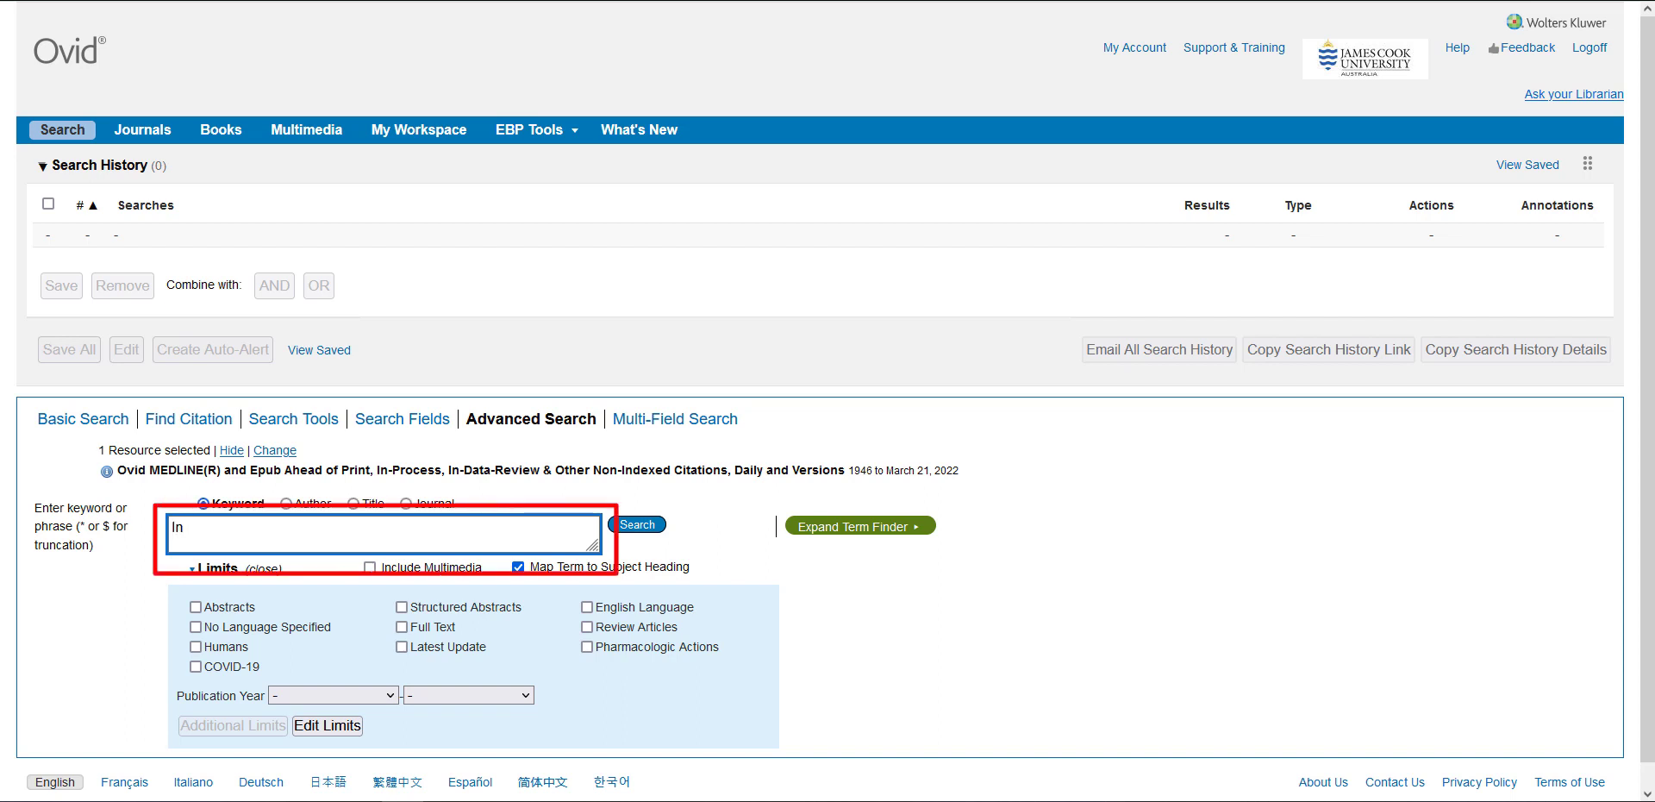
text(digenous Austr)
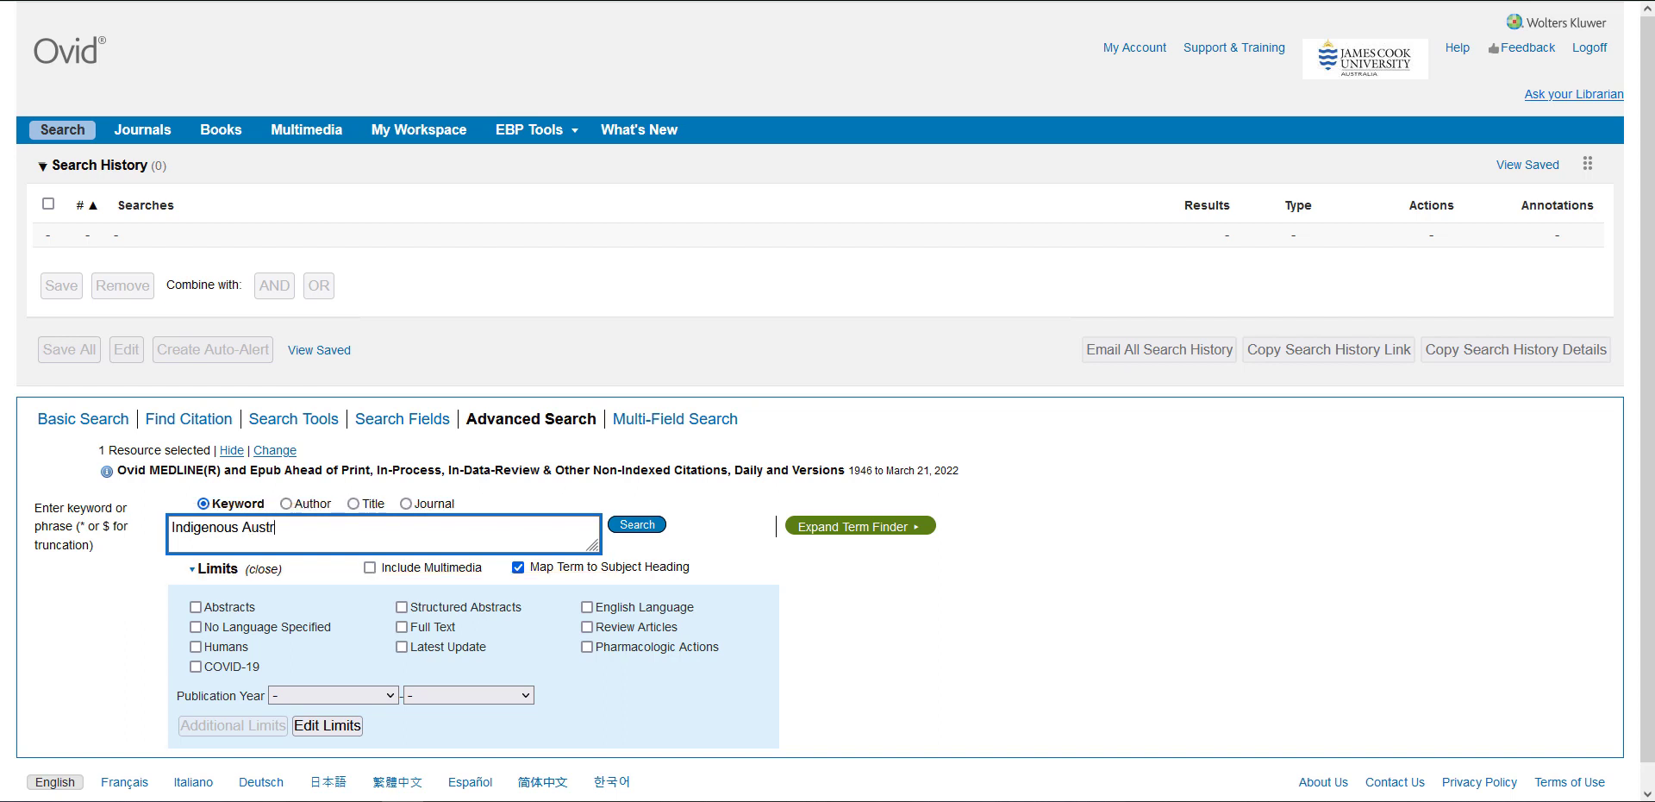
text(alians)
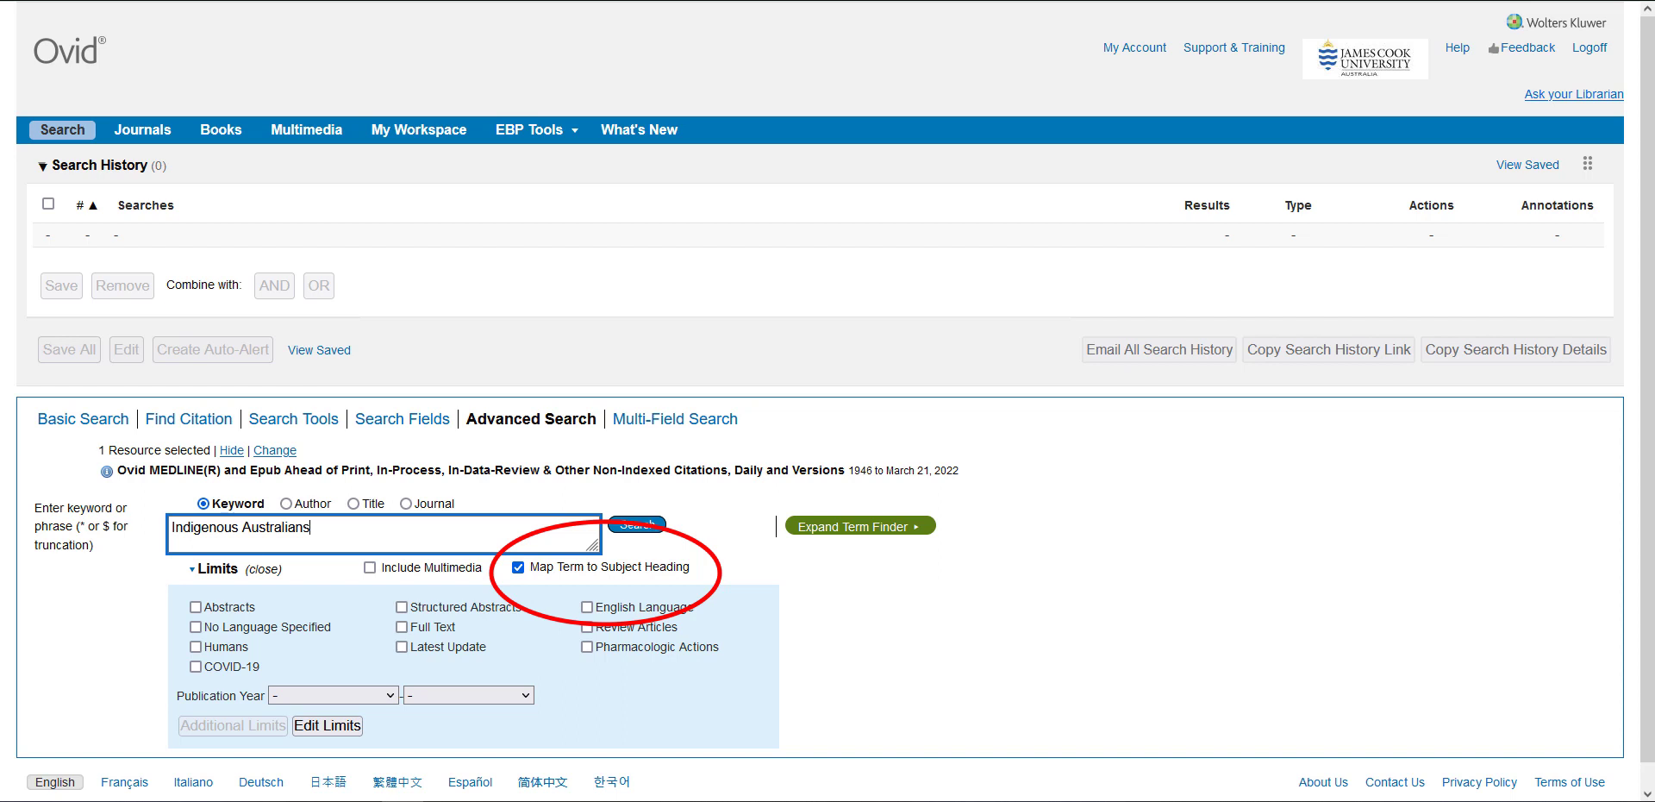
click(637, 525)
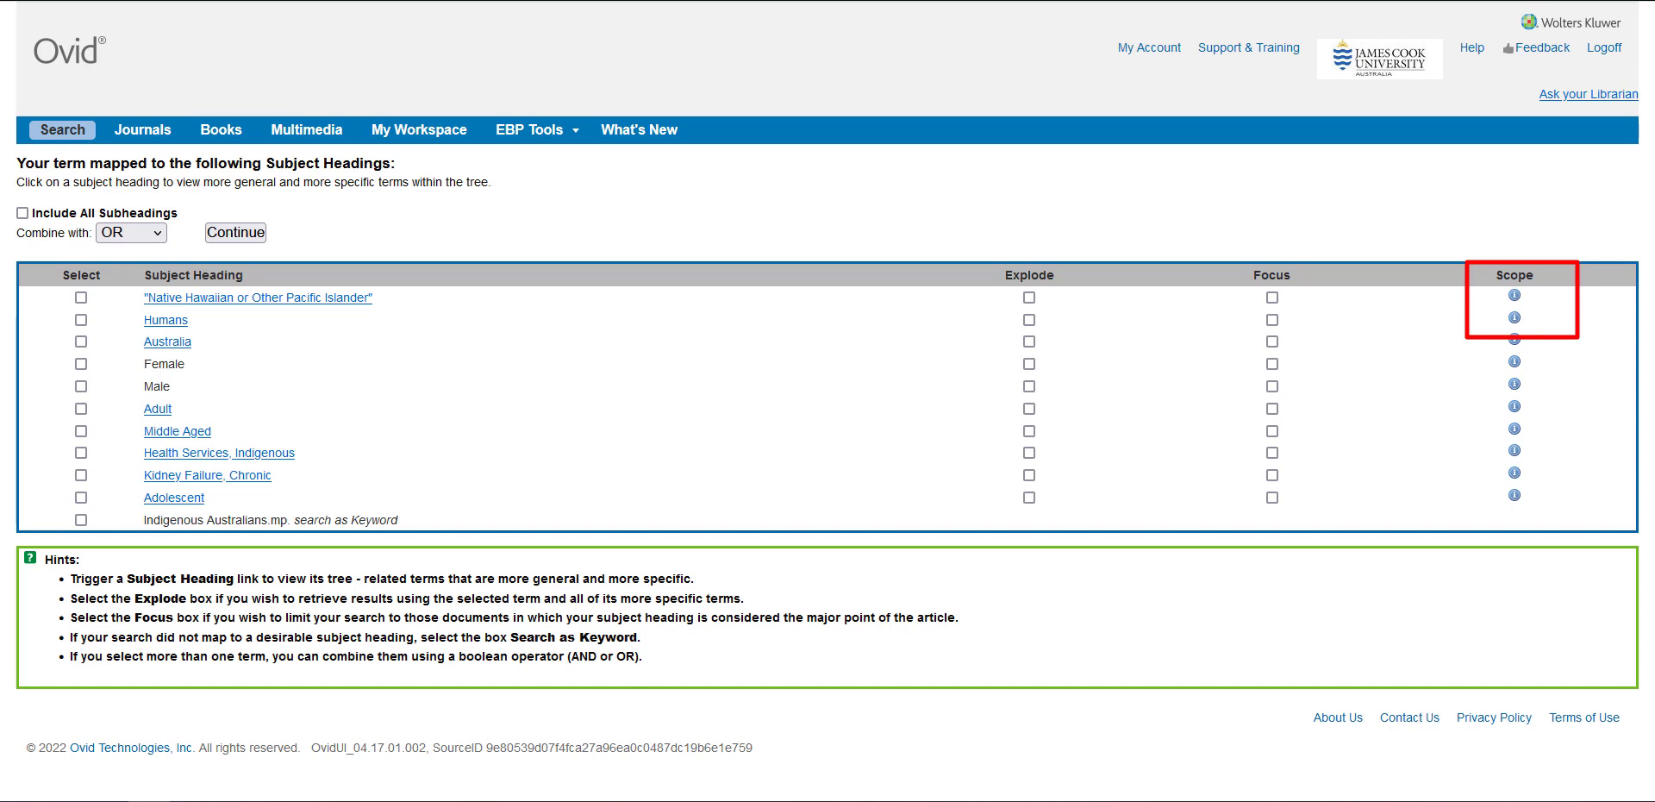
Step: Read the scope note for the "Native Hawaiian or Other Pacific Islander" subject heading and return to the mapped headings
click(1515, 295)
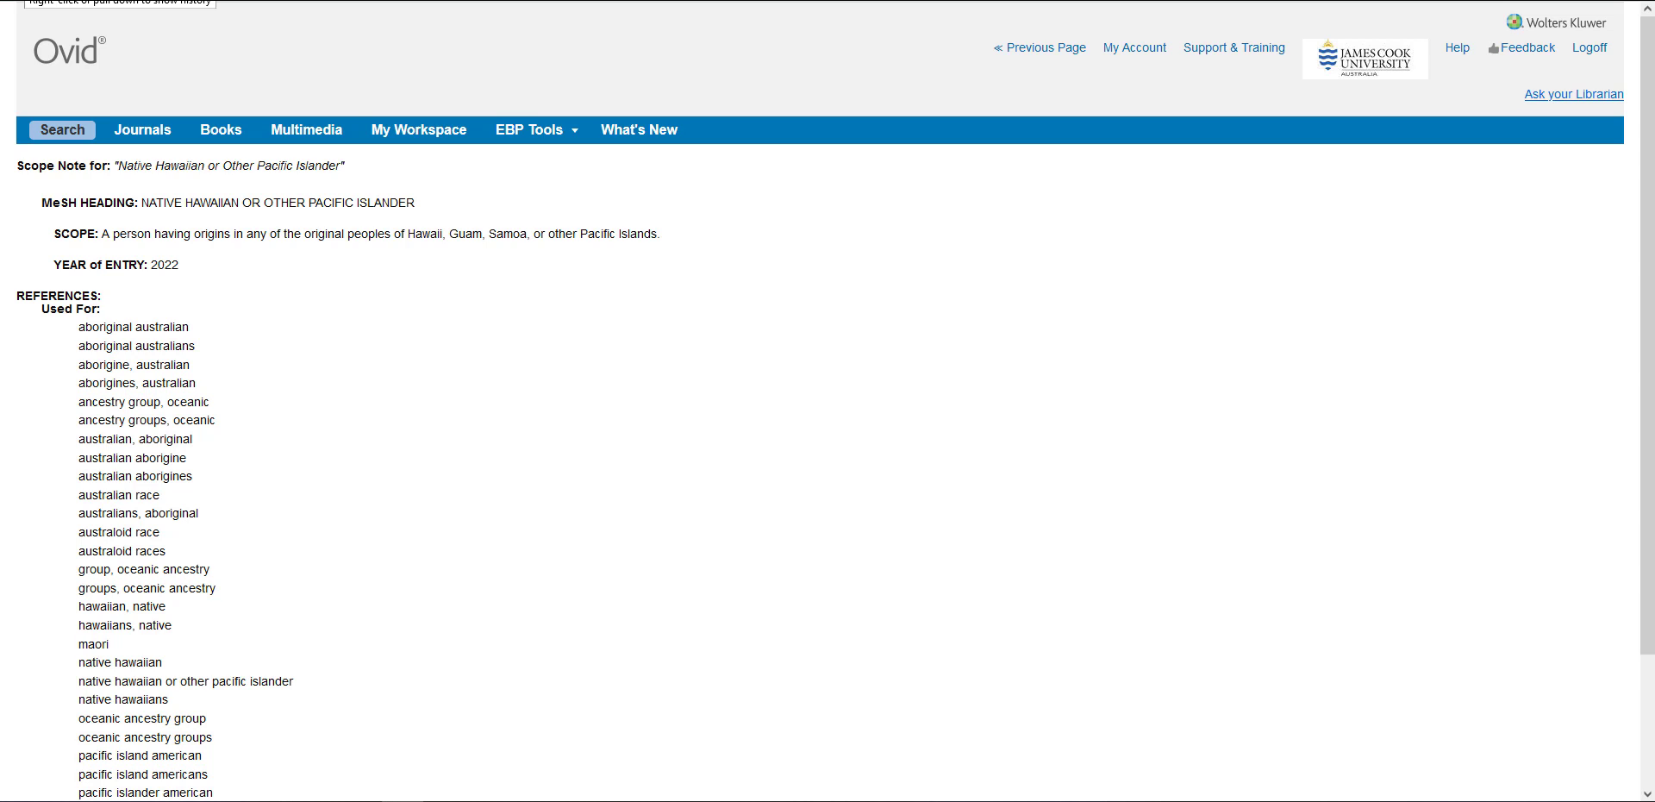
key(alt+Left)
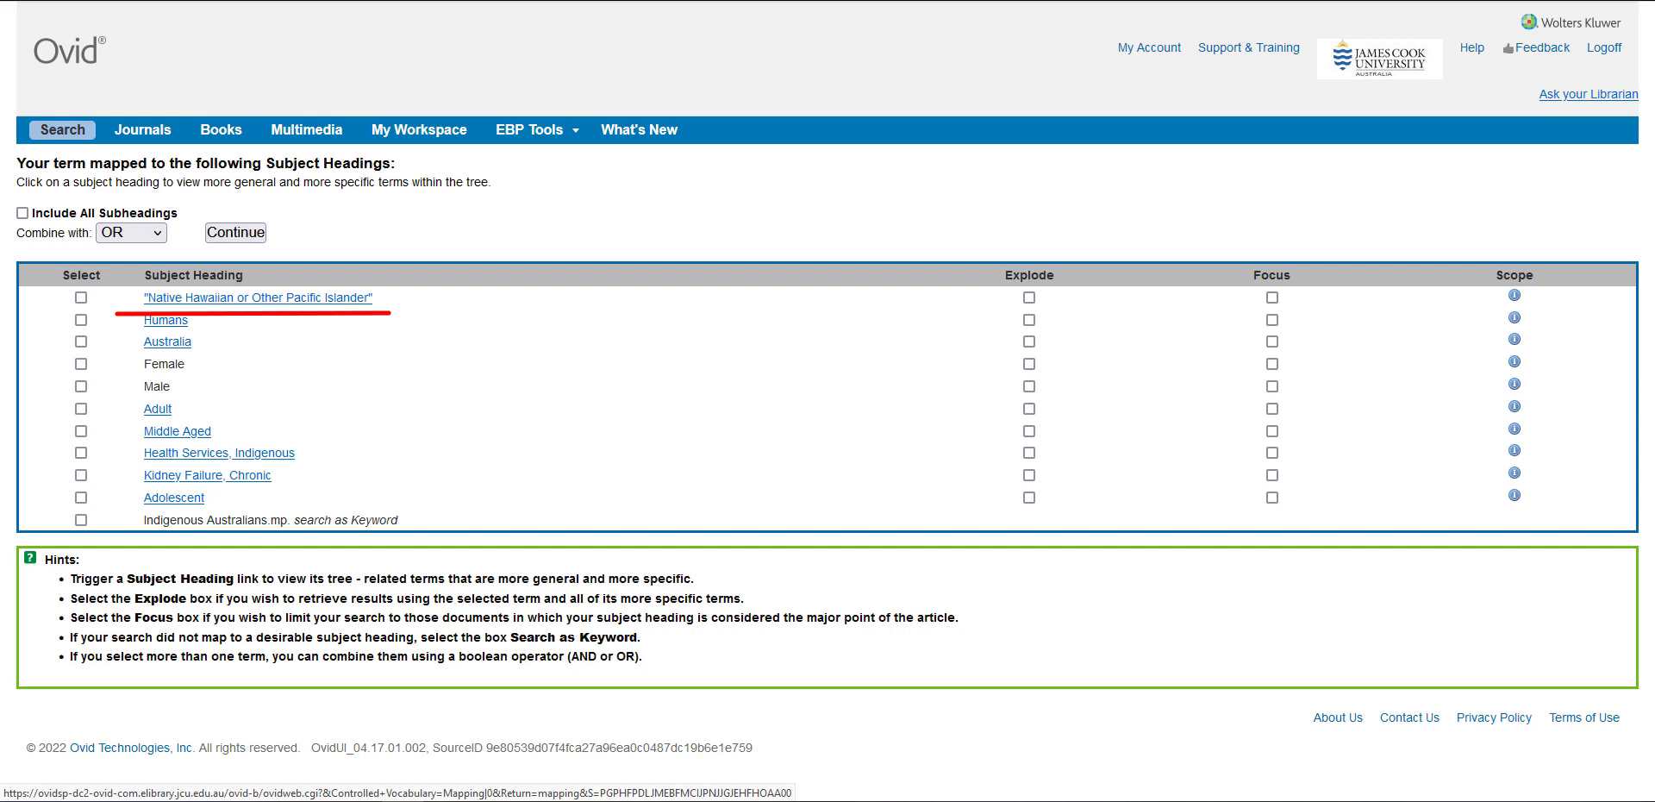
Step: Open the tree for "Native Hawaiian or Other Pacific Islander" and run the selected heading with all subheadings included
click(258, 297)
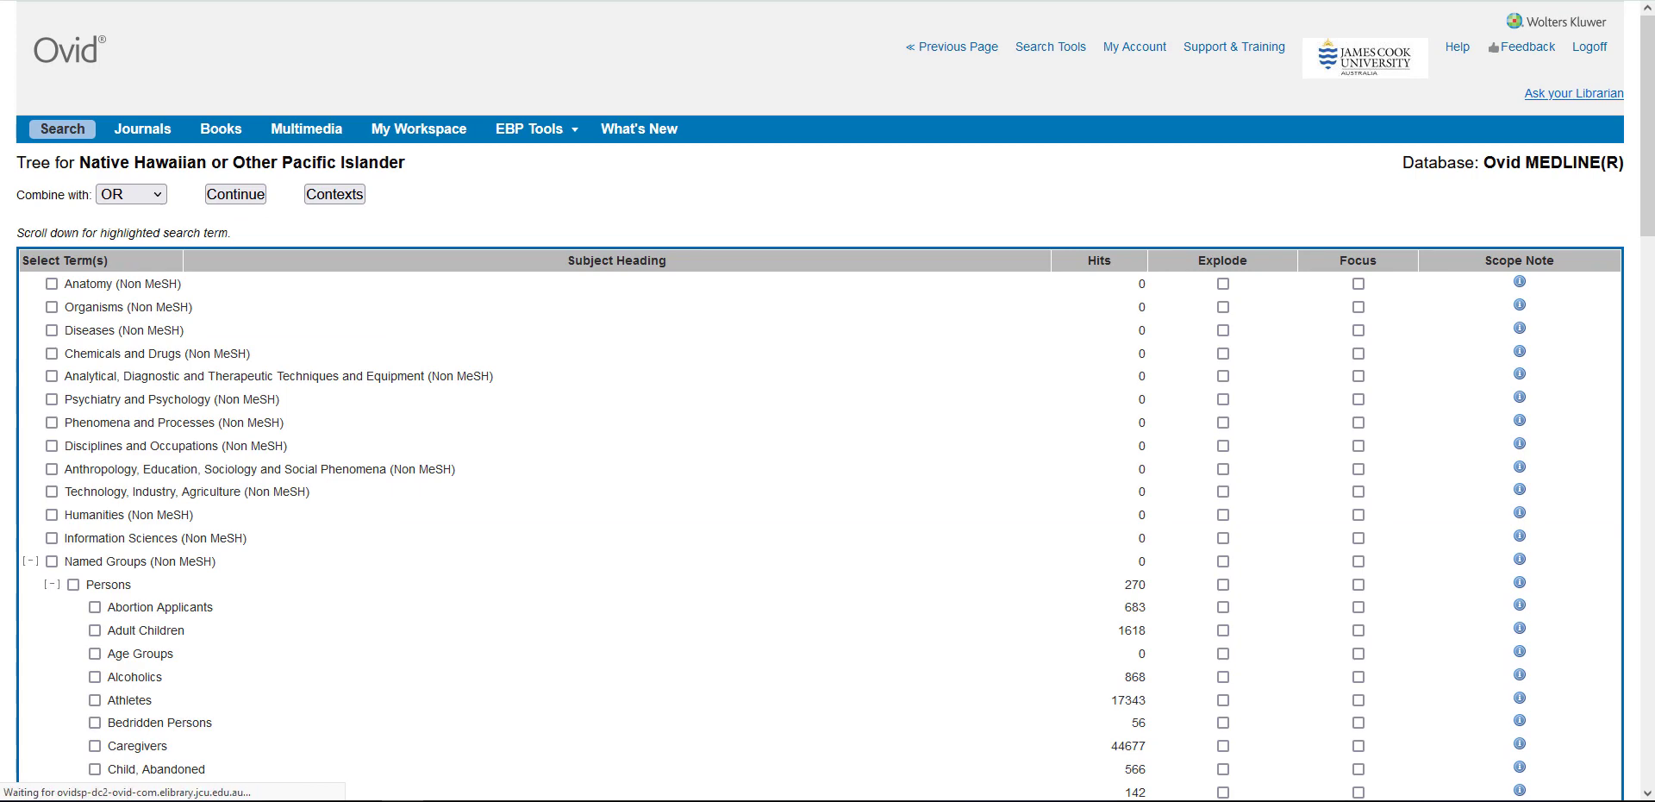
scroll(828, 517, down, 6)
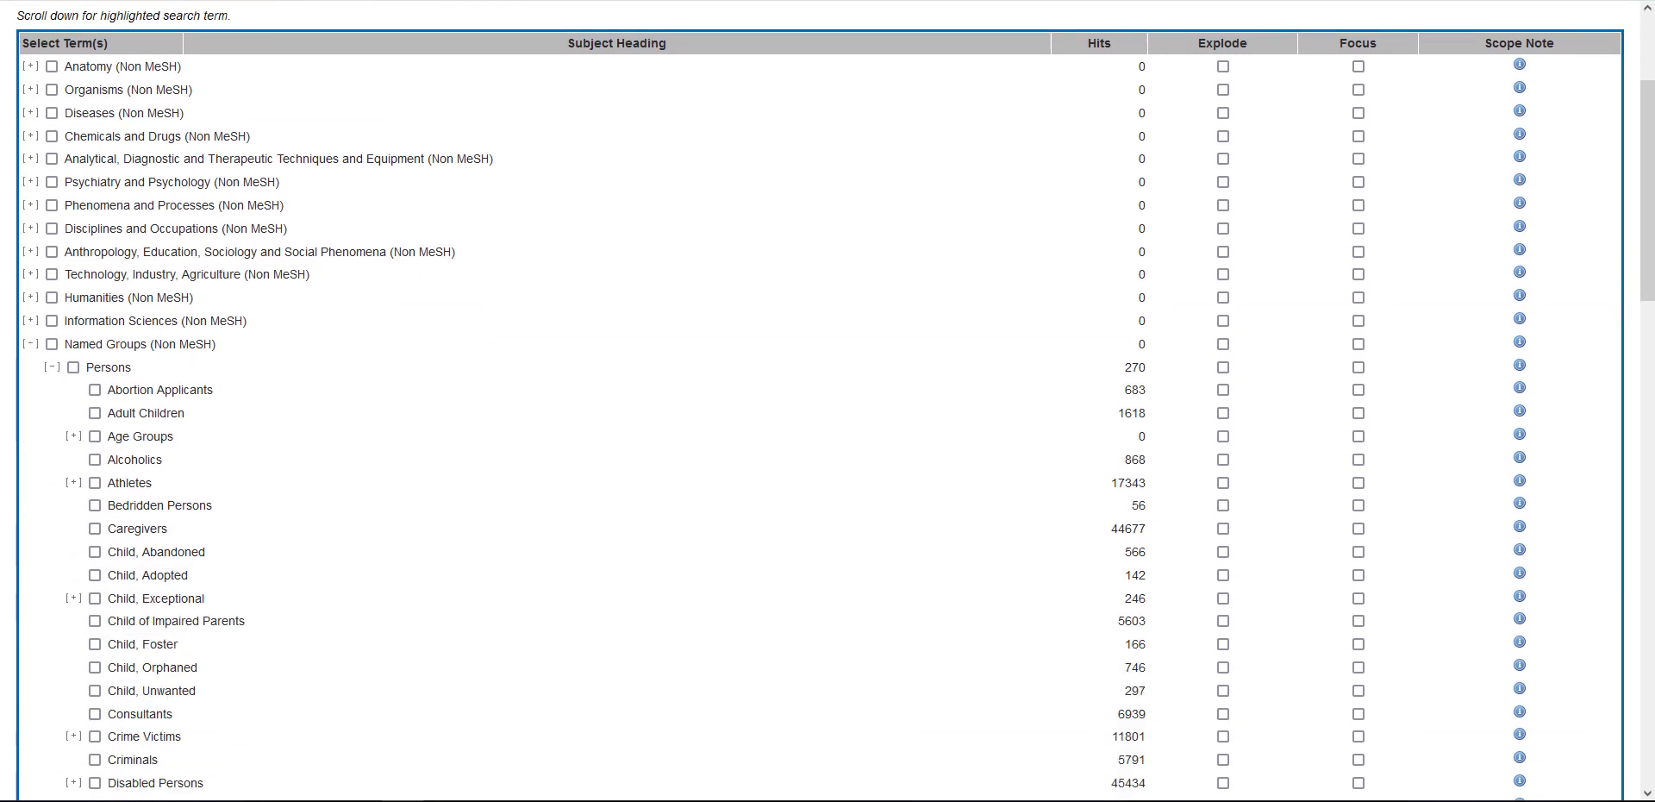
scroll(827, 401, down, 8)
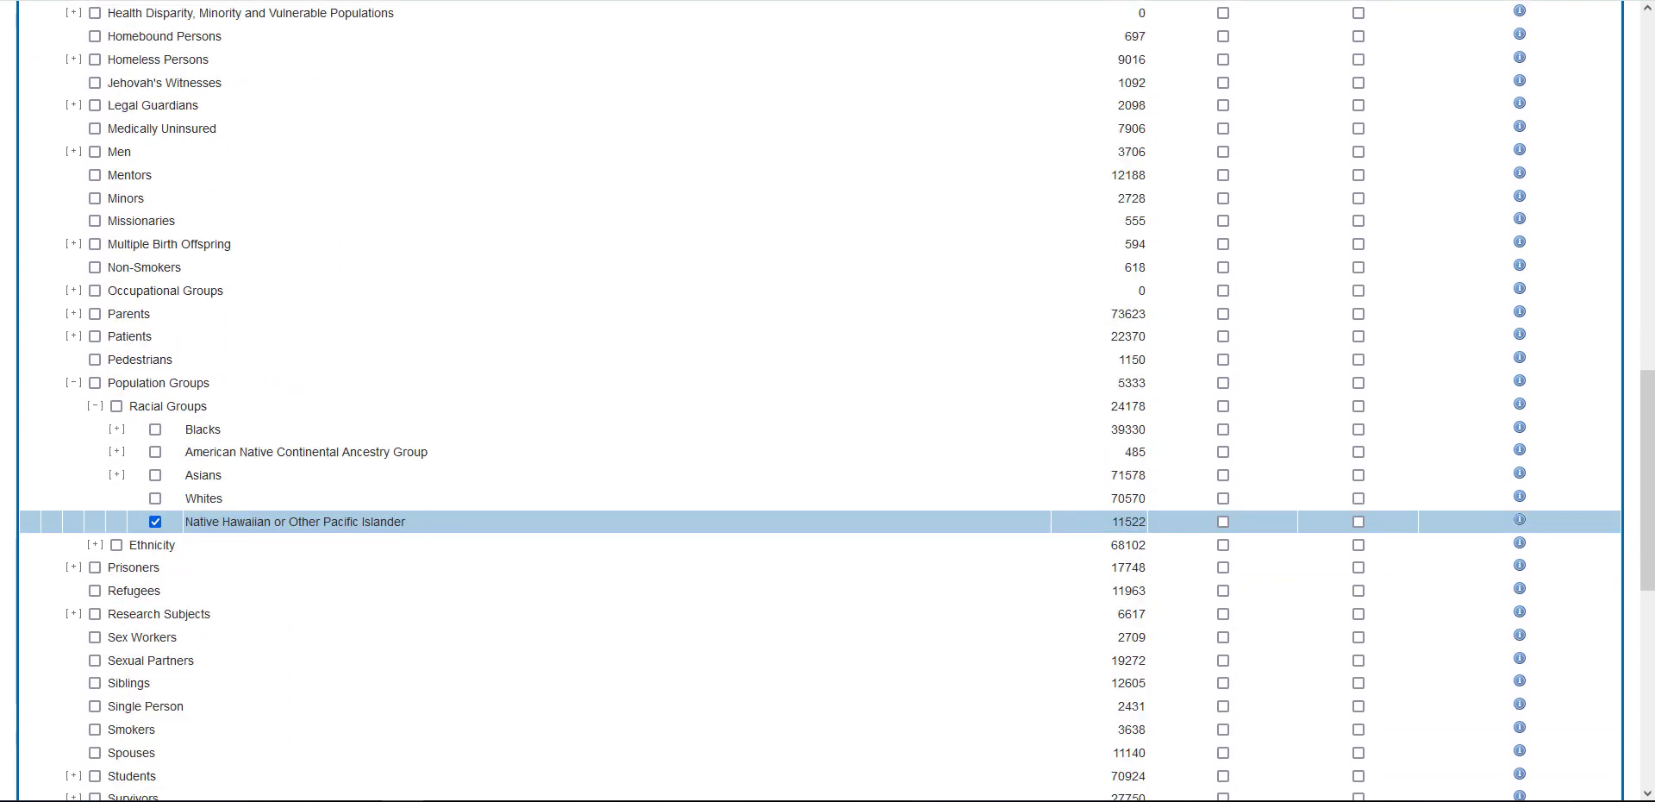
scroll(828, 401, down, 1)
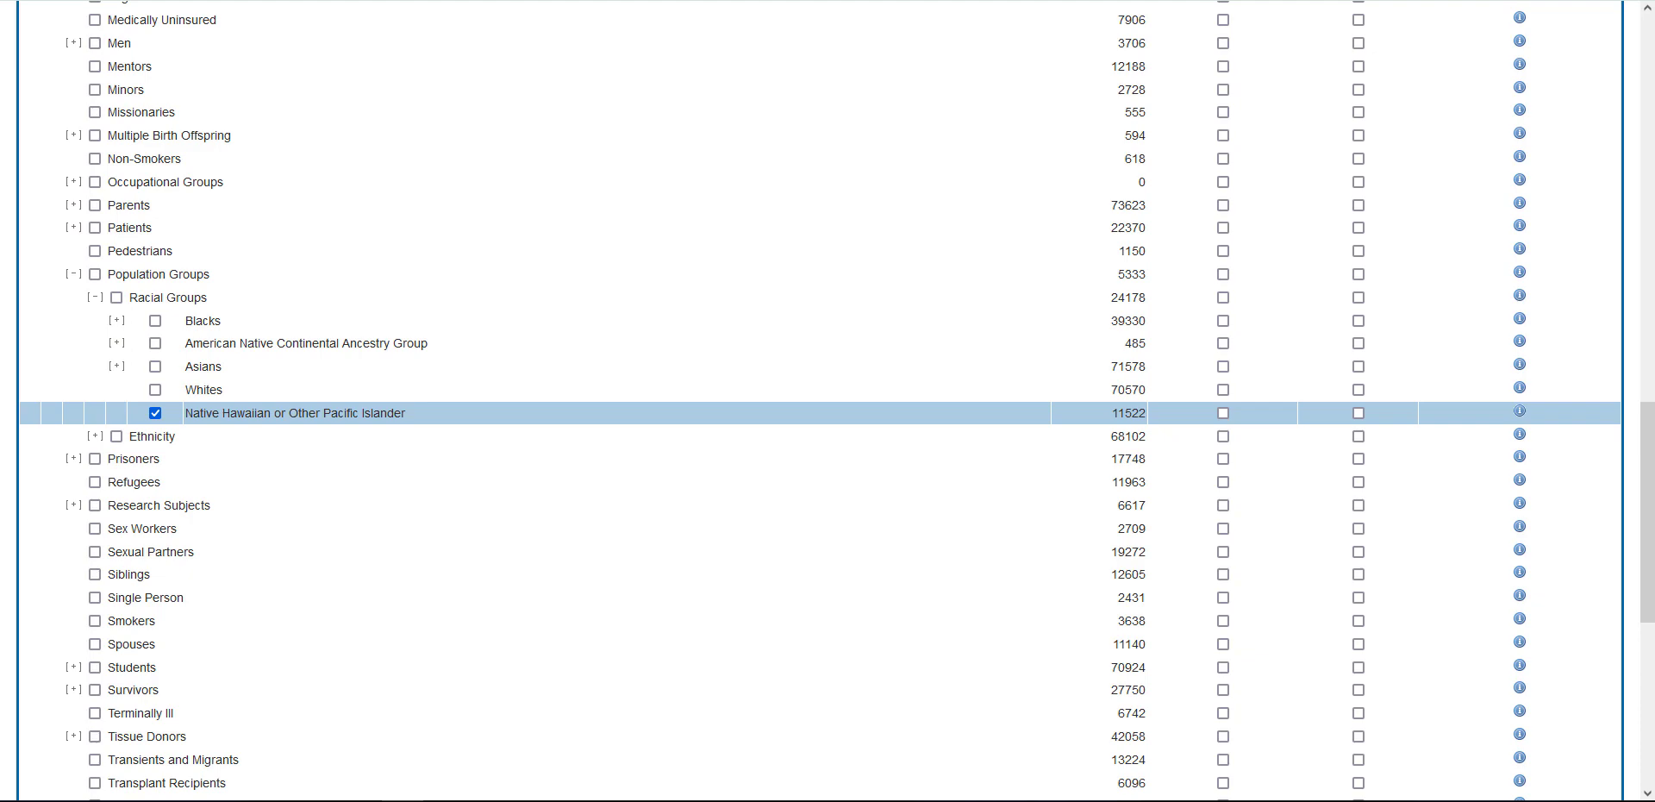
scroll(828, 401, up, 15)
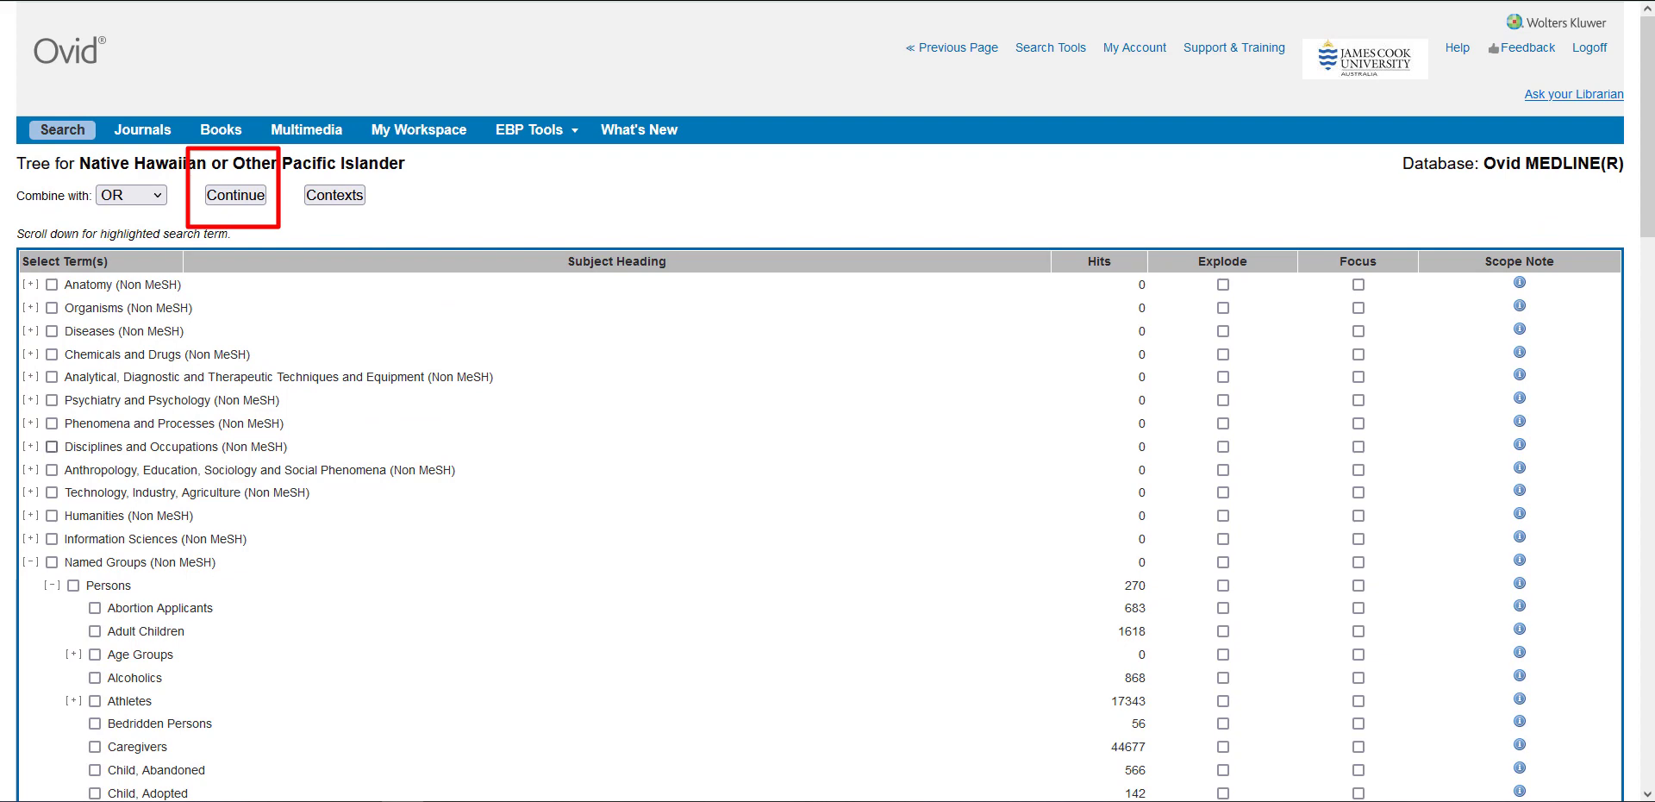
click(235, 196)
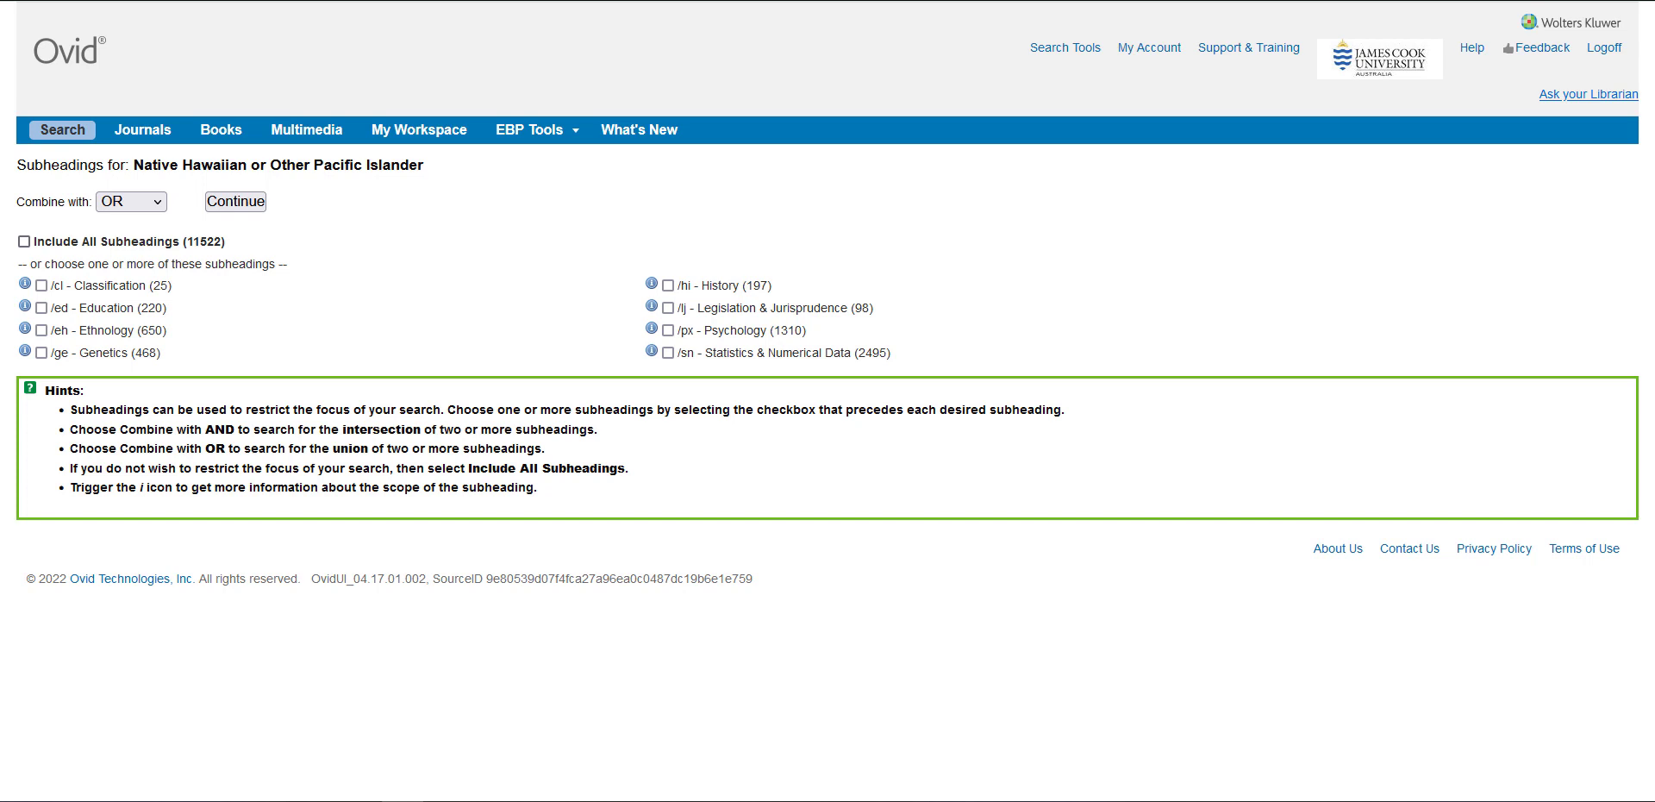
click(24, 242)
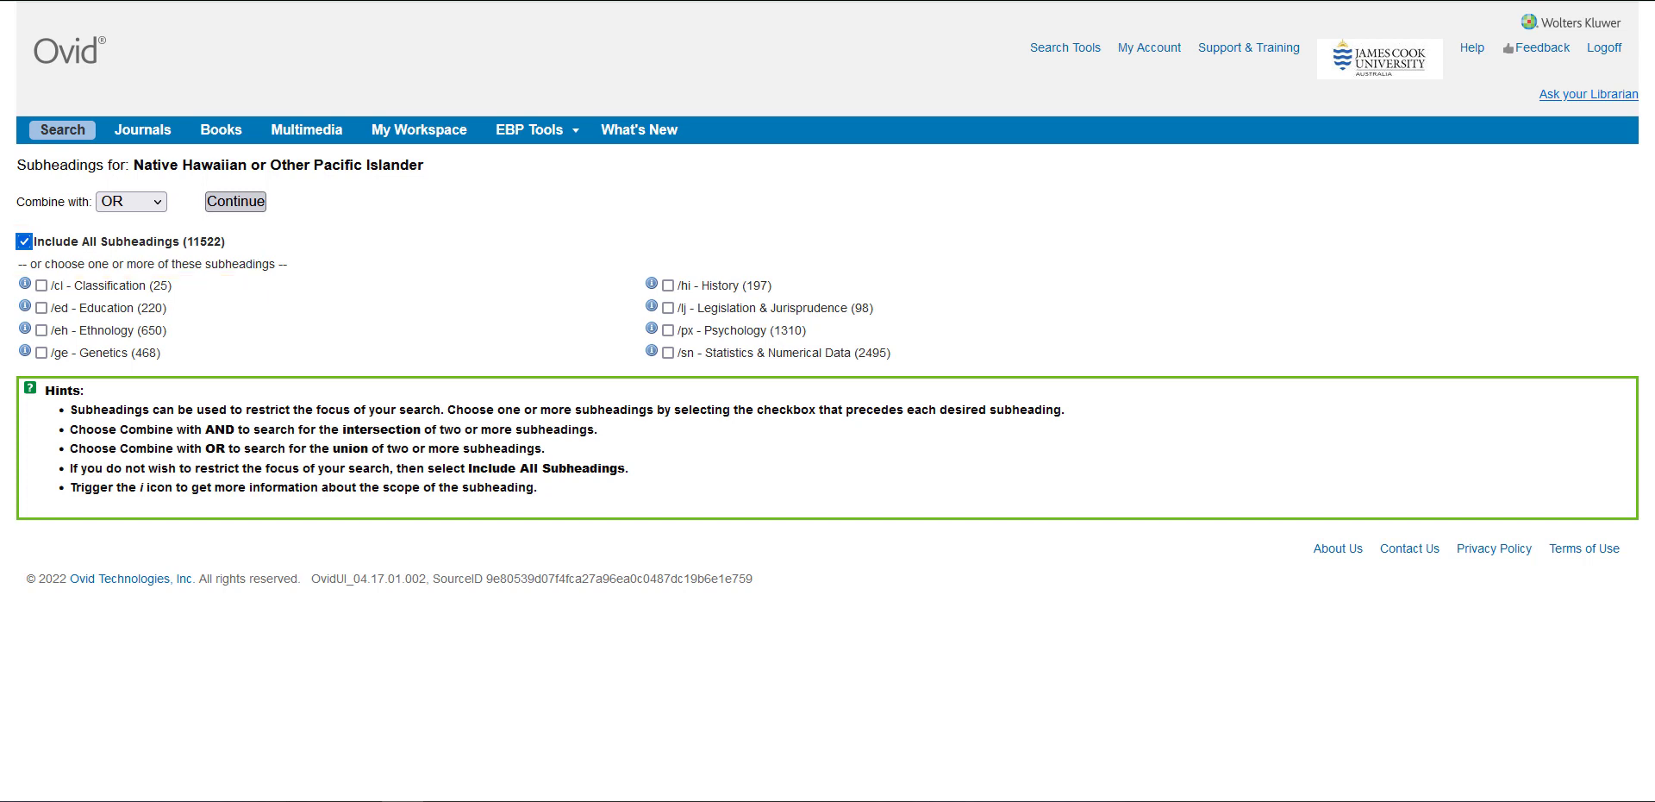
click(236, 201)
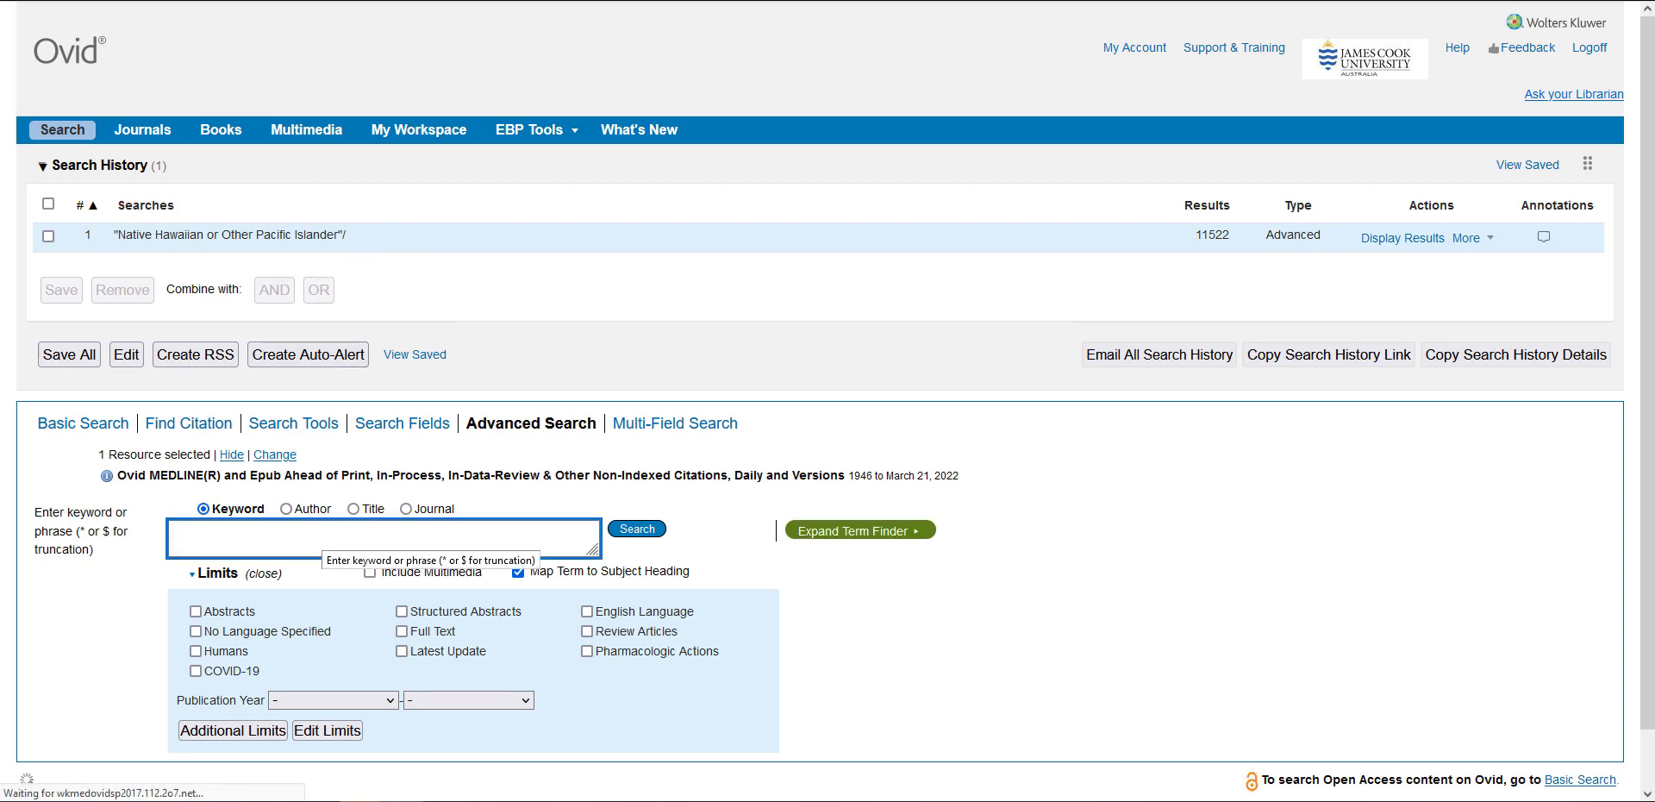
Step: Search for the keyword "smoking" mapped to subject headings and open the tree for Smoking Cessation
text(smoking)
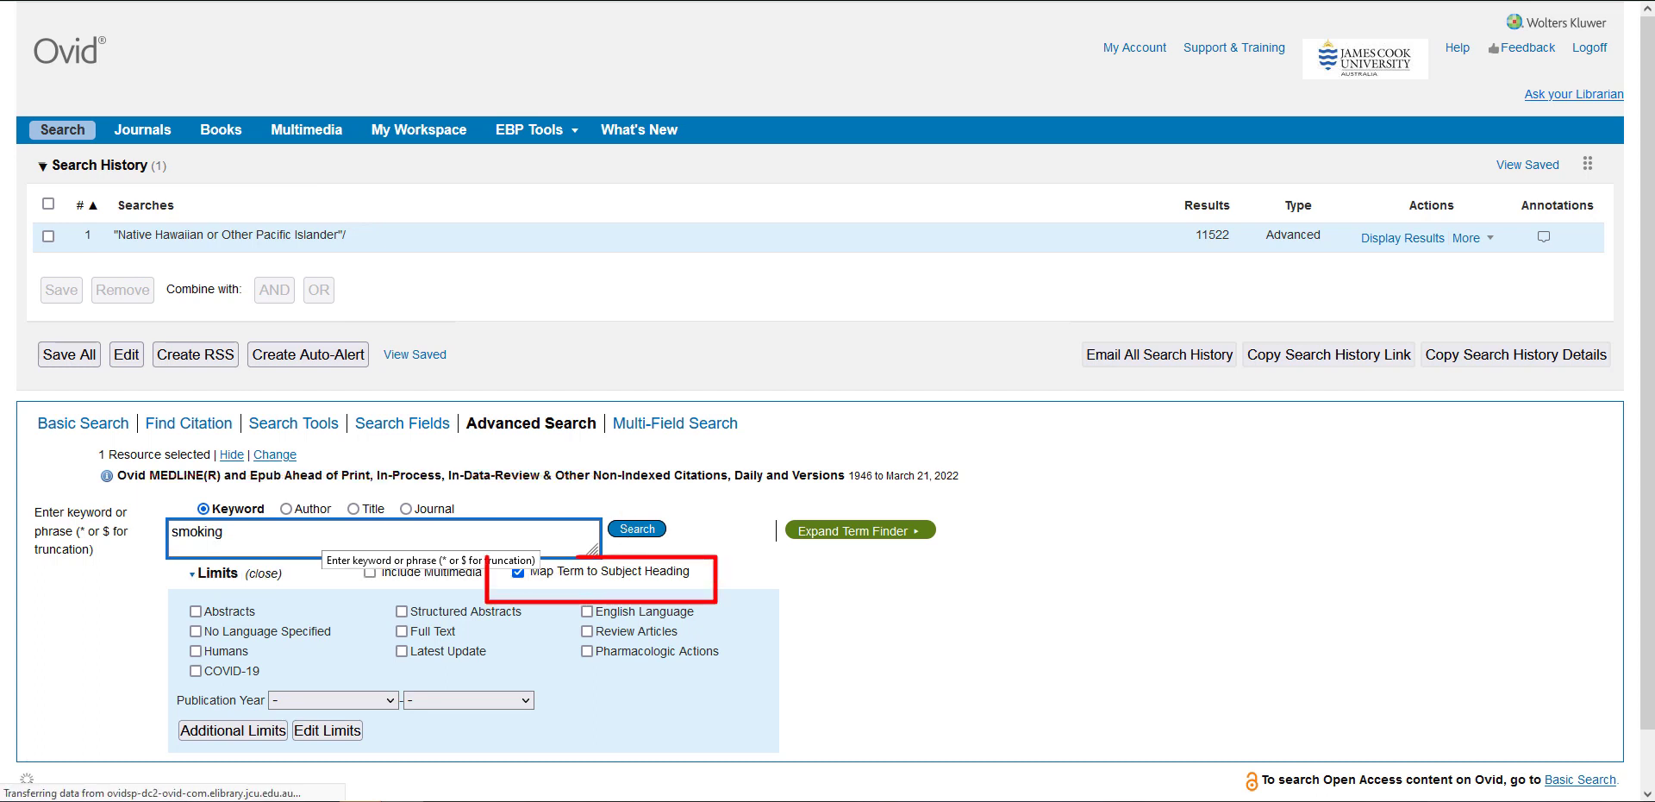
click(617, 528)
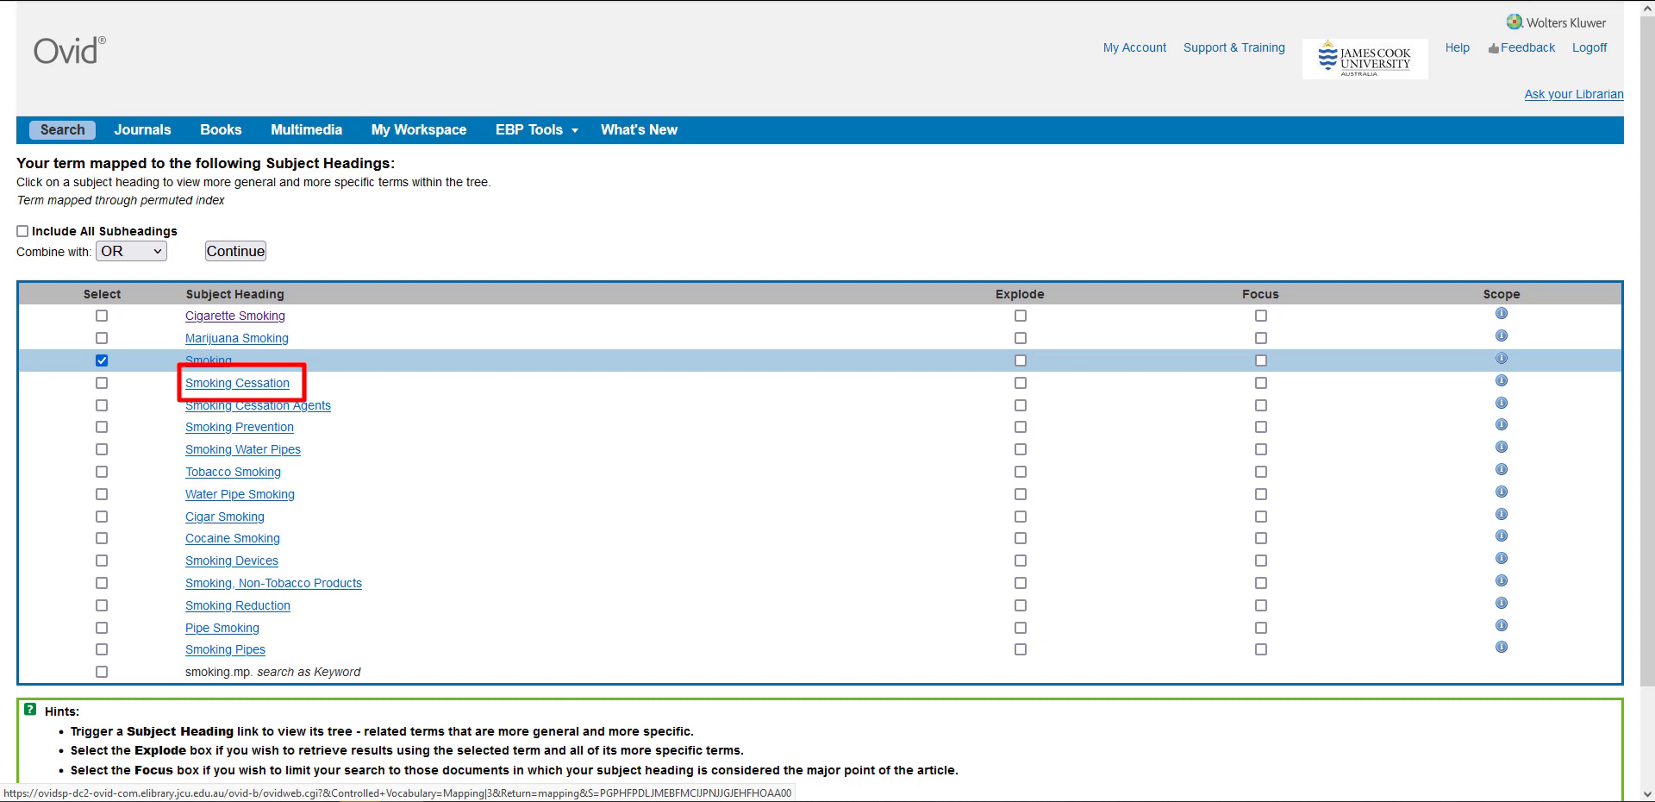
click(237, 383)
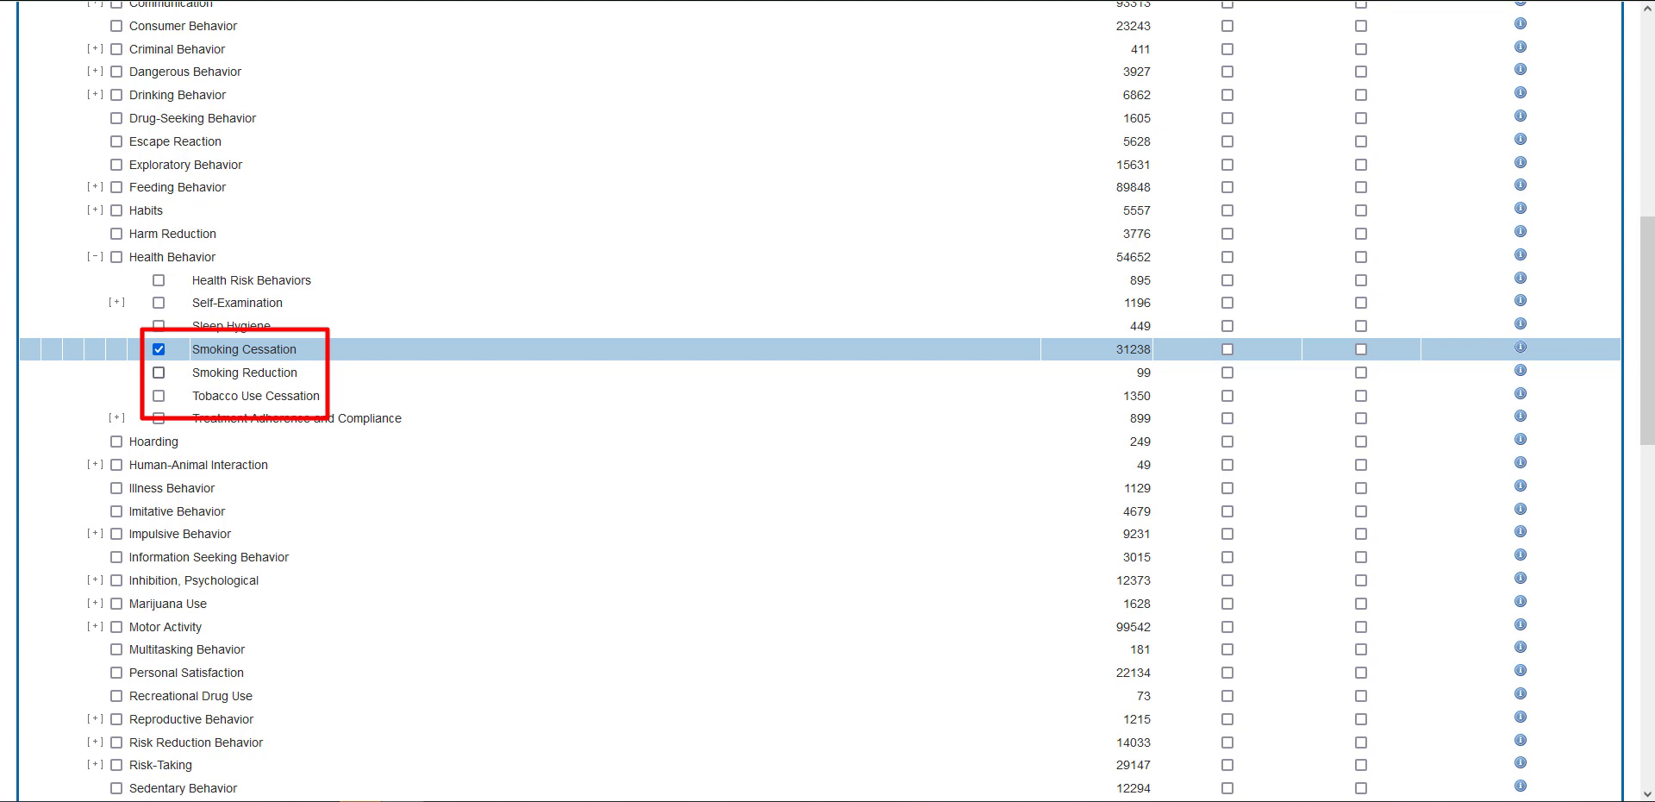
Step: Add Smoking Reduction and Tobacco Use Cessation to the selected Smoking Cessation heading and run them combined with OR
click(159, 373)
click(159, 396)
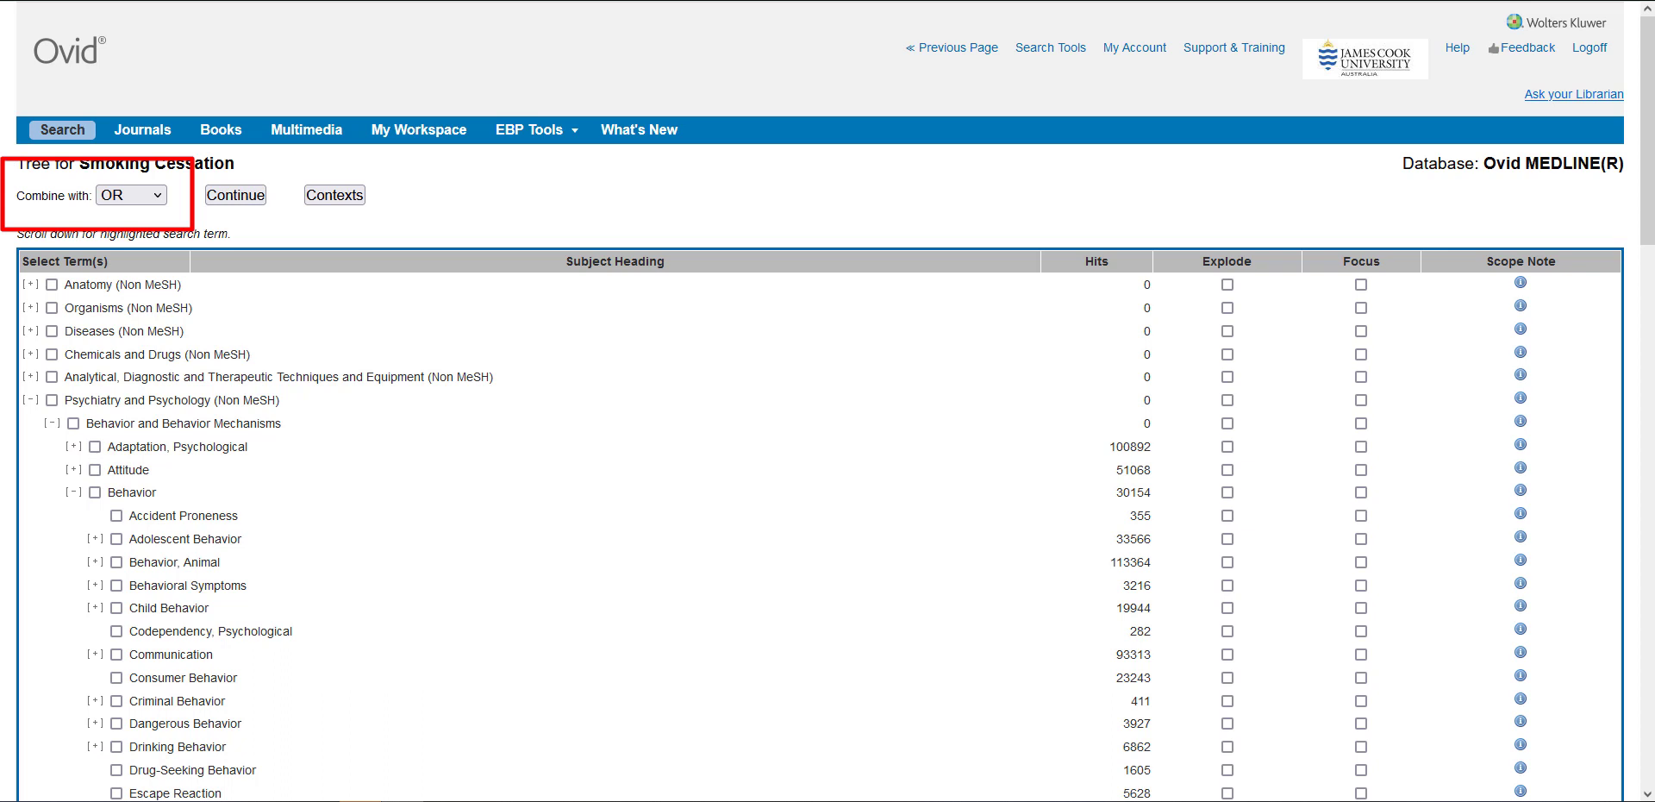
click(235, 196)
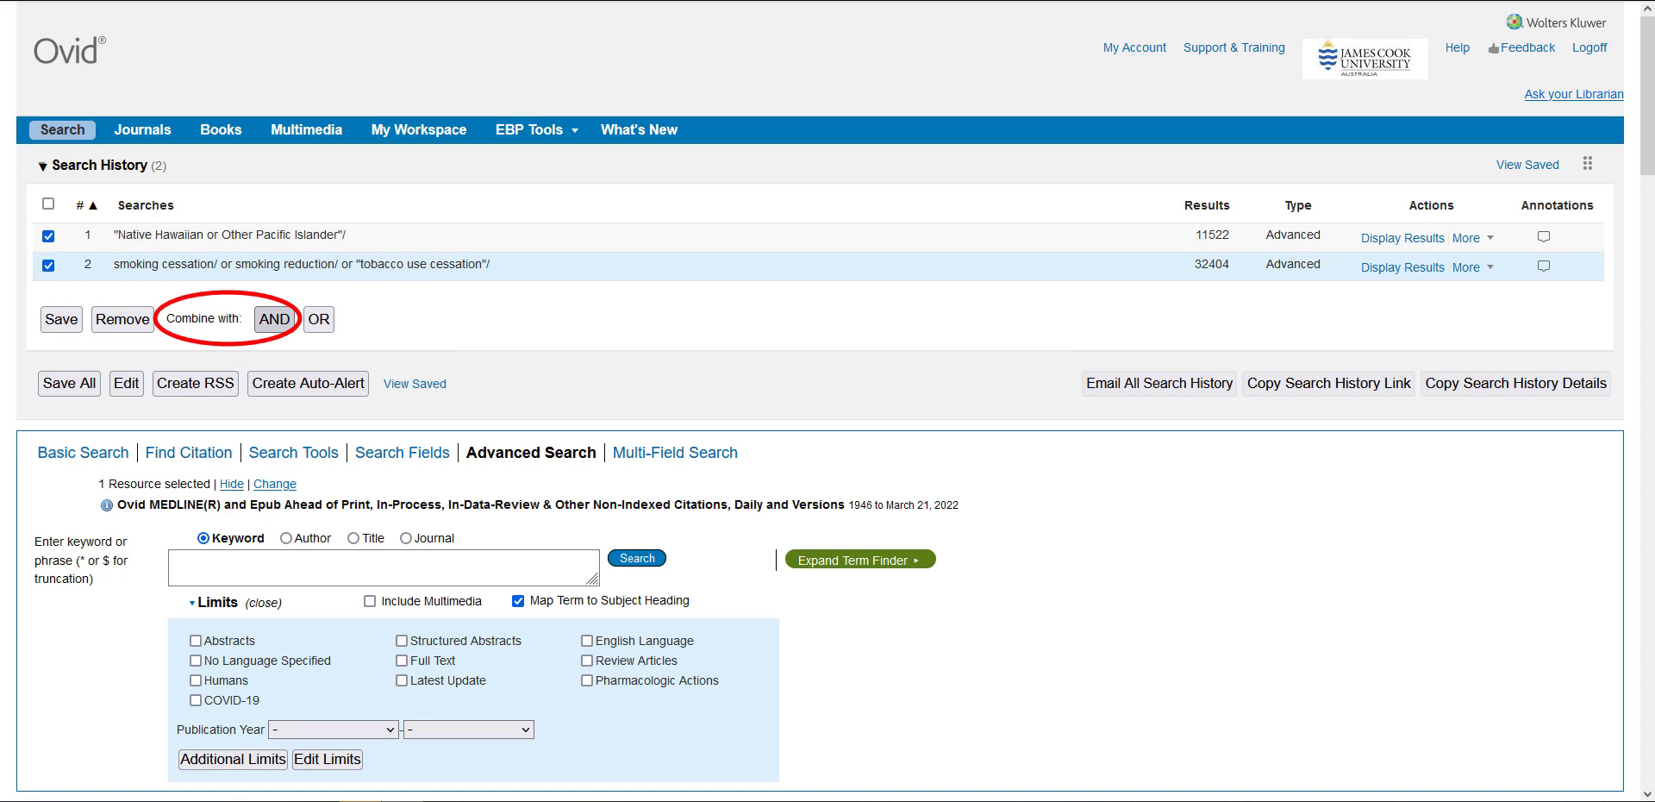
Step: Combine searches 1 and 2 with AND and look through the resulting articles
click(274, 319)
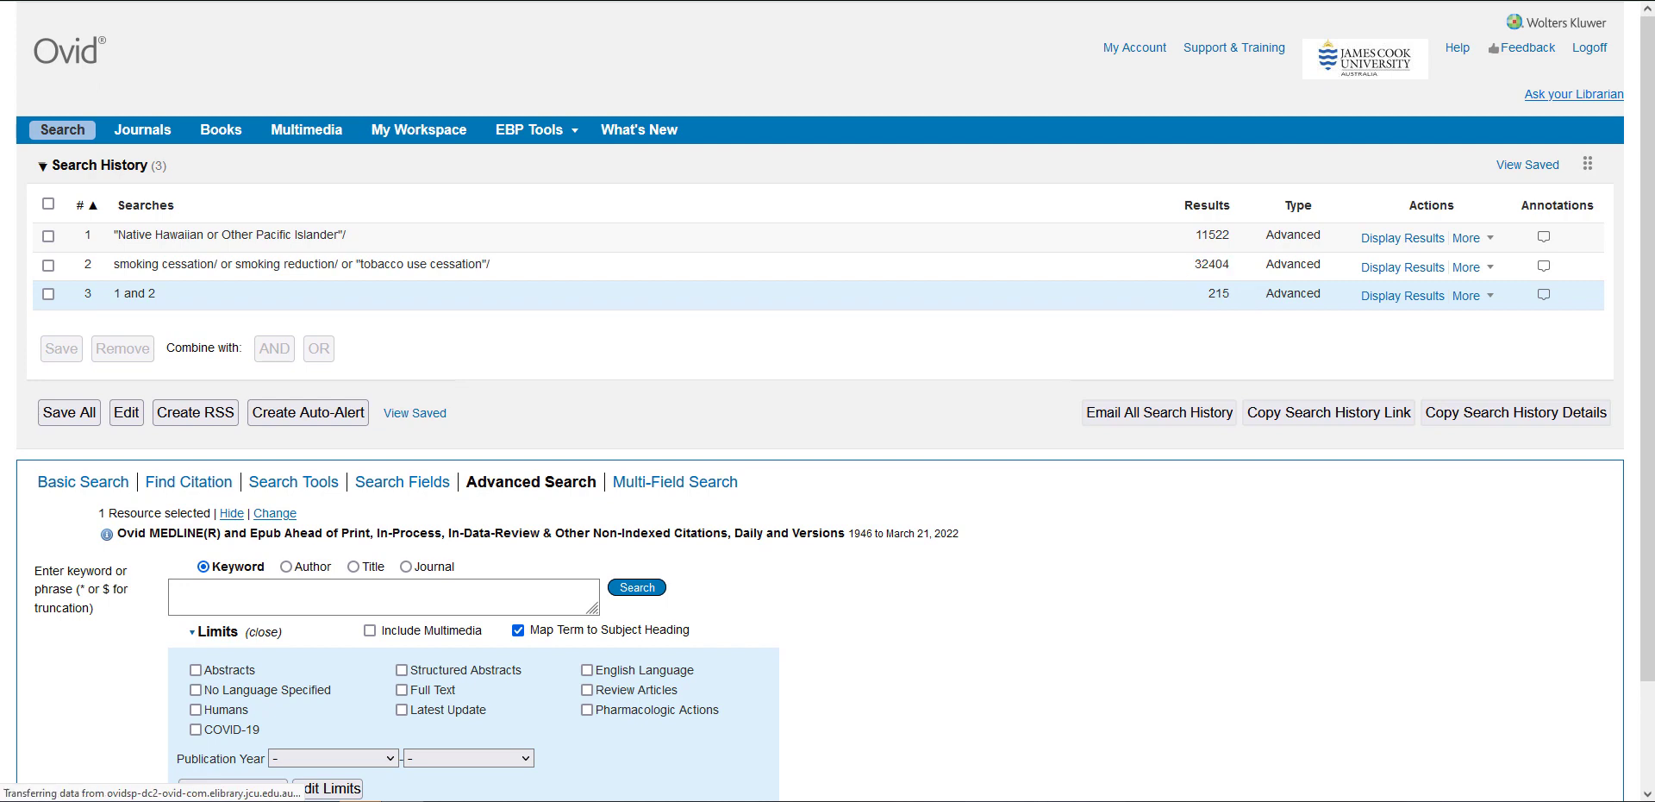
scroll(828, 431, down, 3)
scroll(828, 431, down, 6)
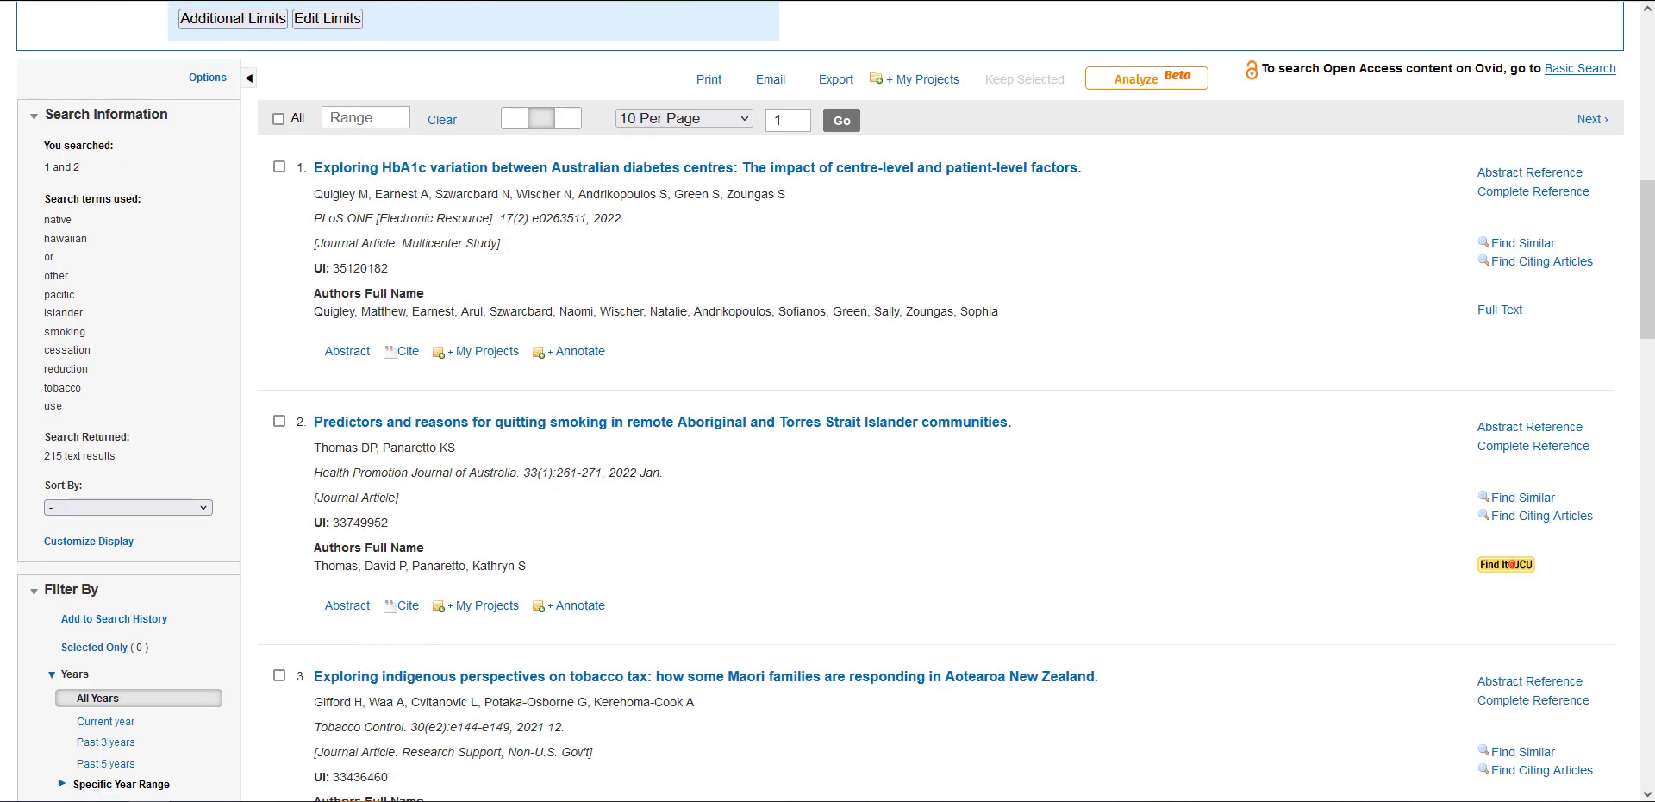
scroll(828, 431, down, 4)
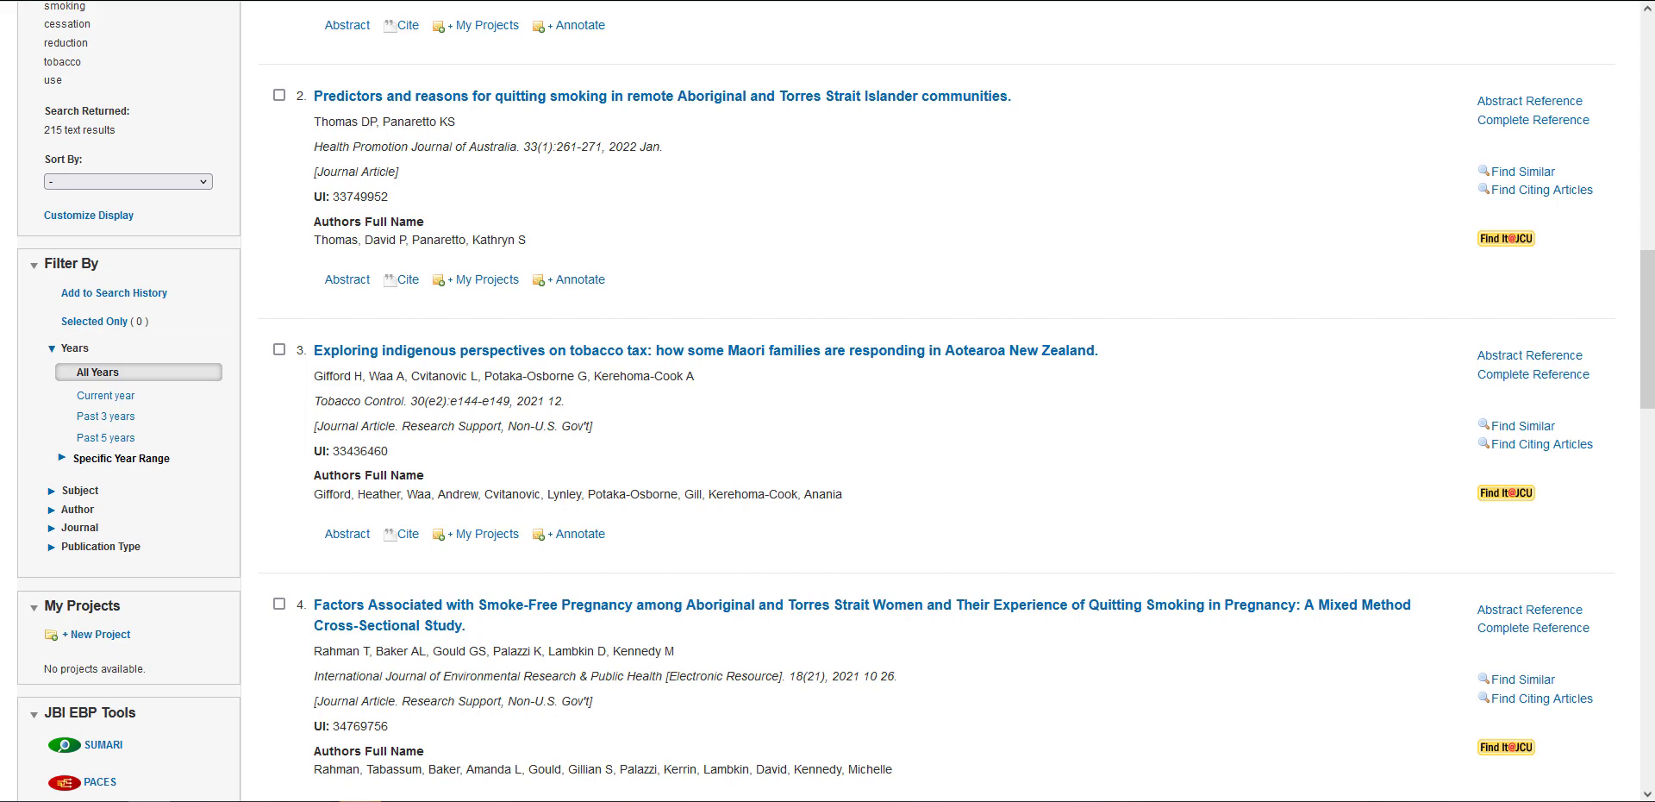
scroll(828, 401, down, 5)
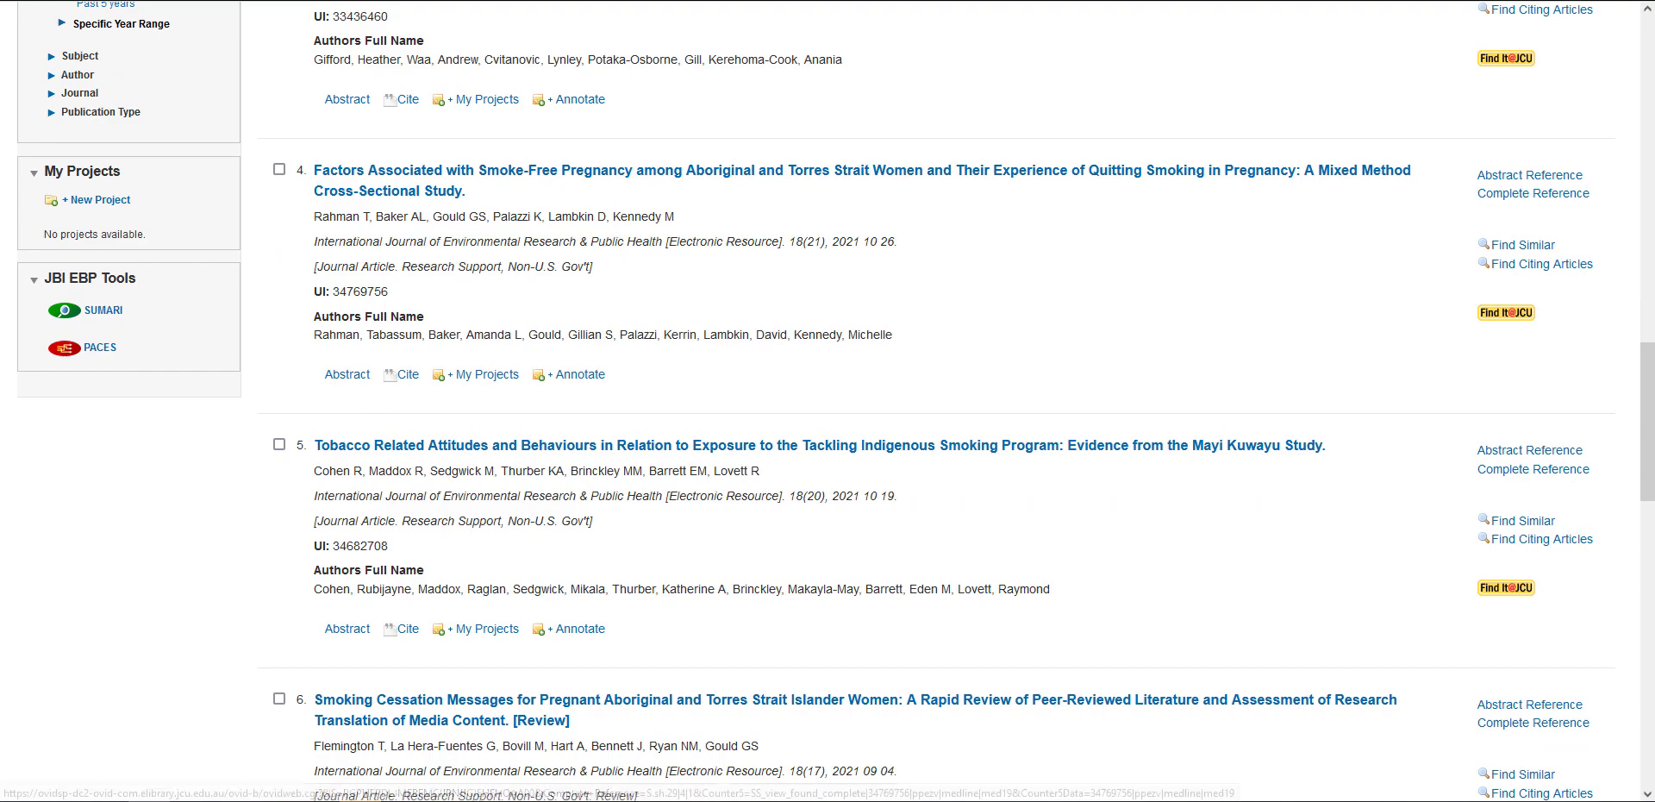
Step: Search for the keyword "australia" mapped to subject headings
scroll(827, 400, up, 12)
scroll(828, 401, up, 5)
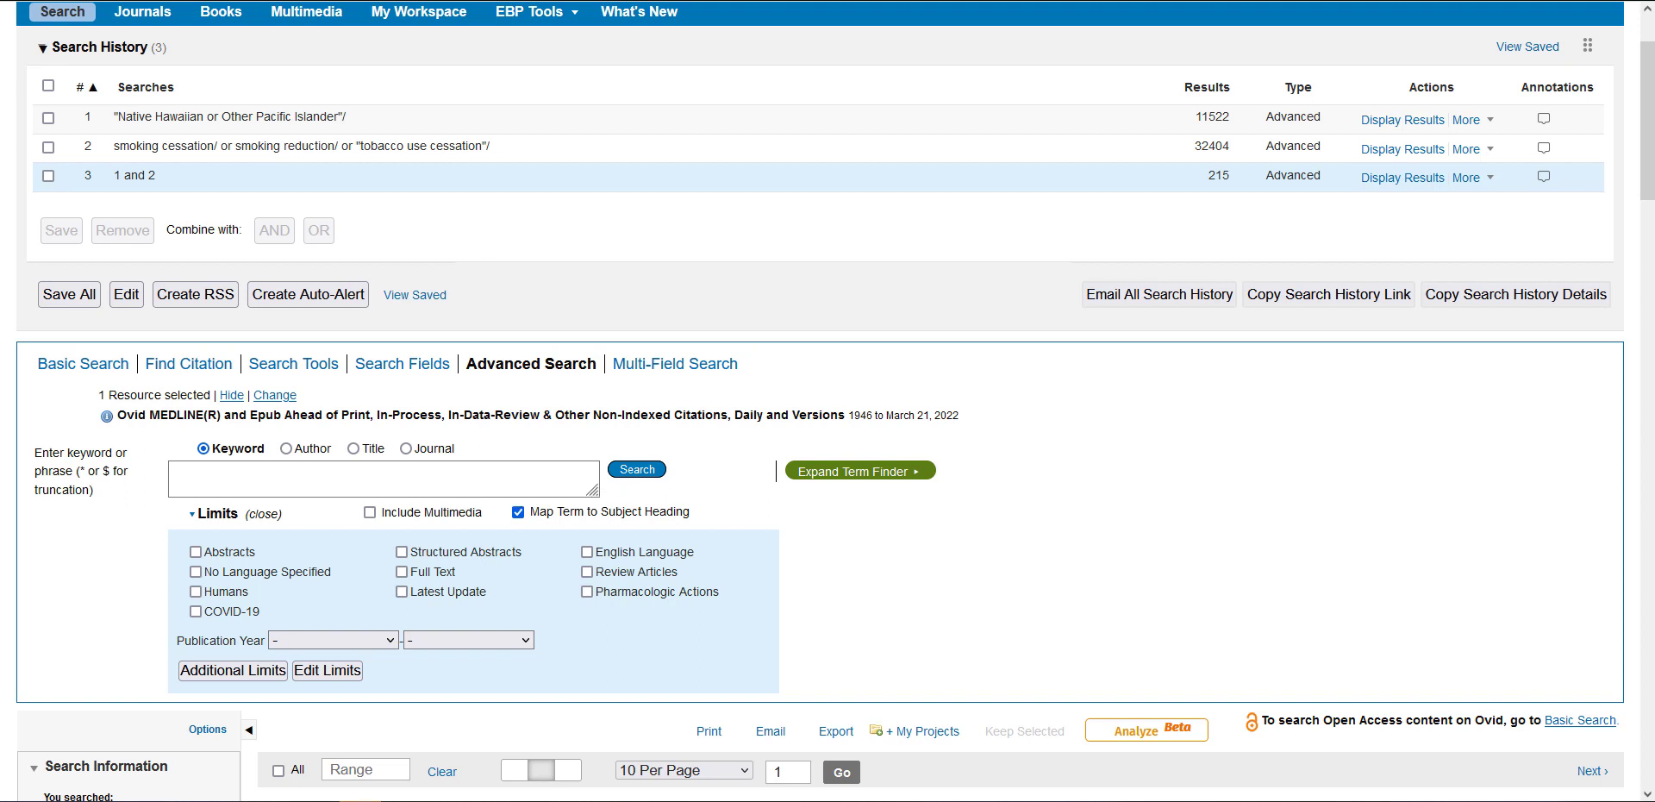
click(406, 468)
text(australia)
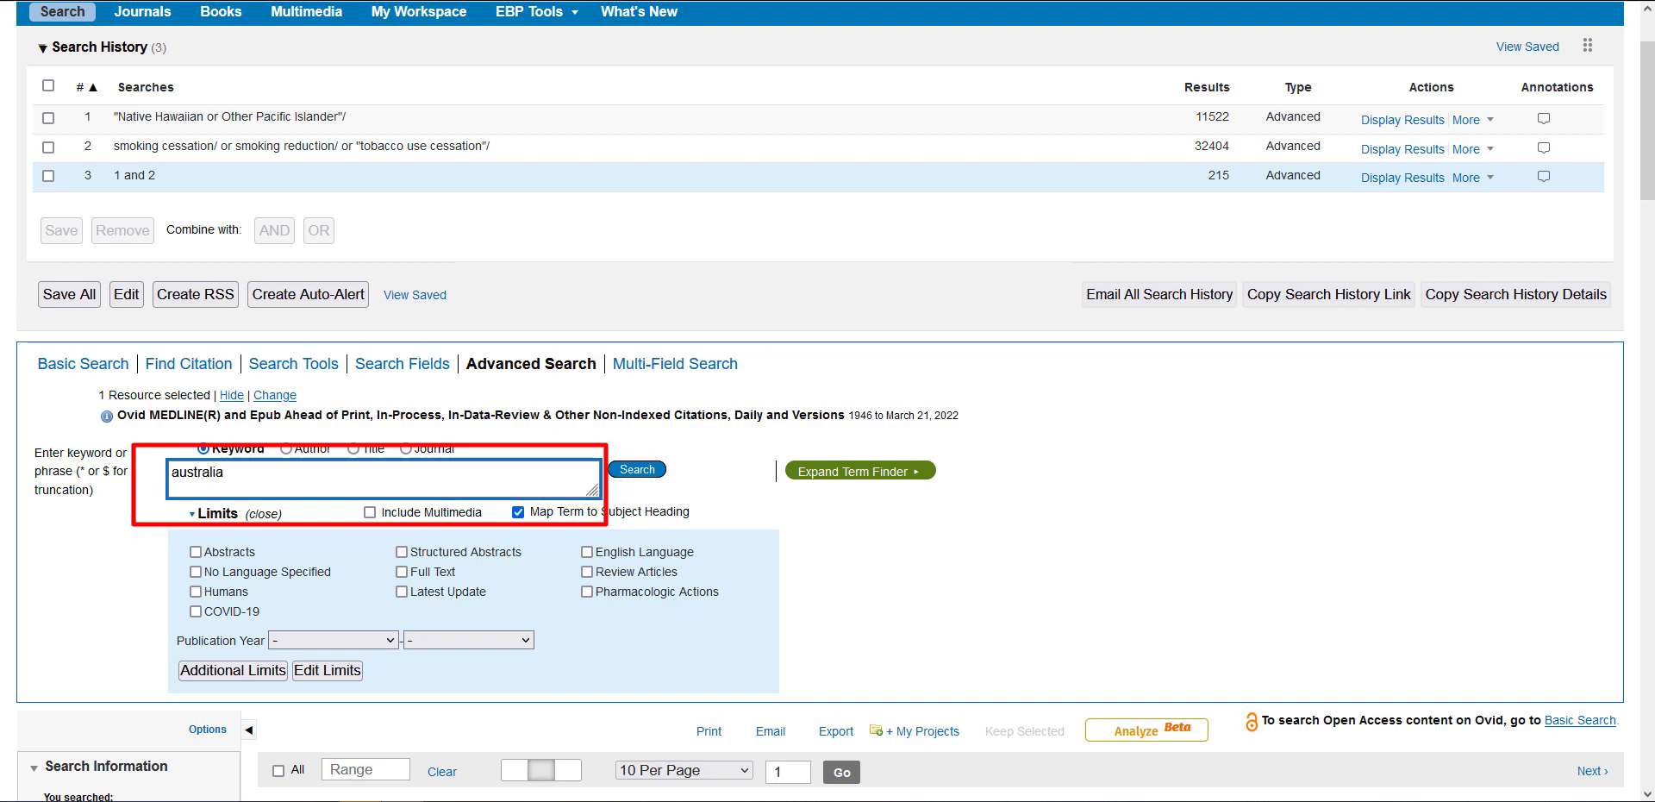
click(637, 470)
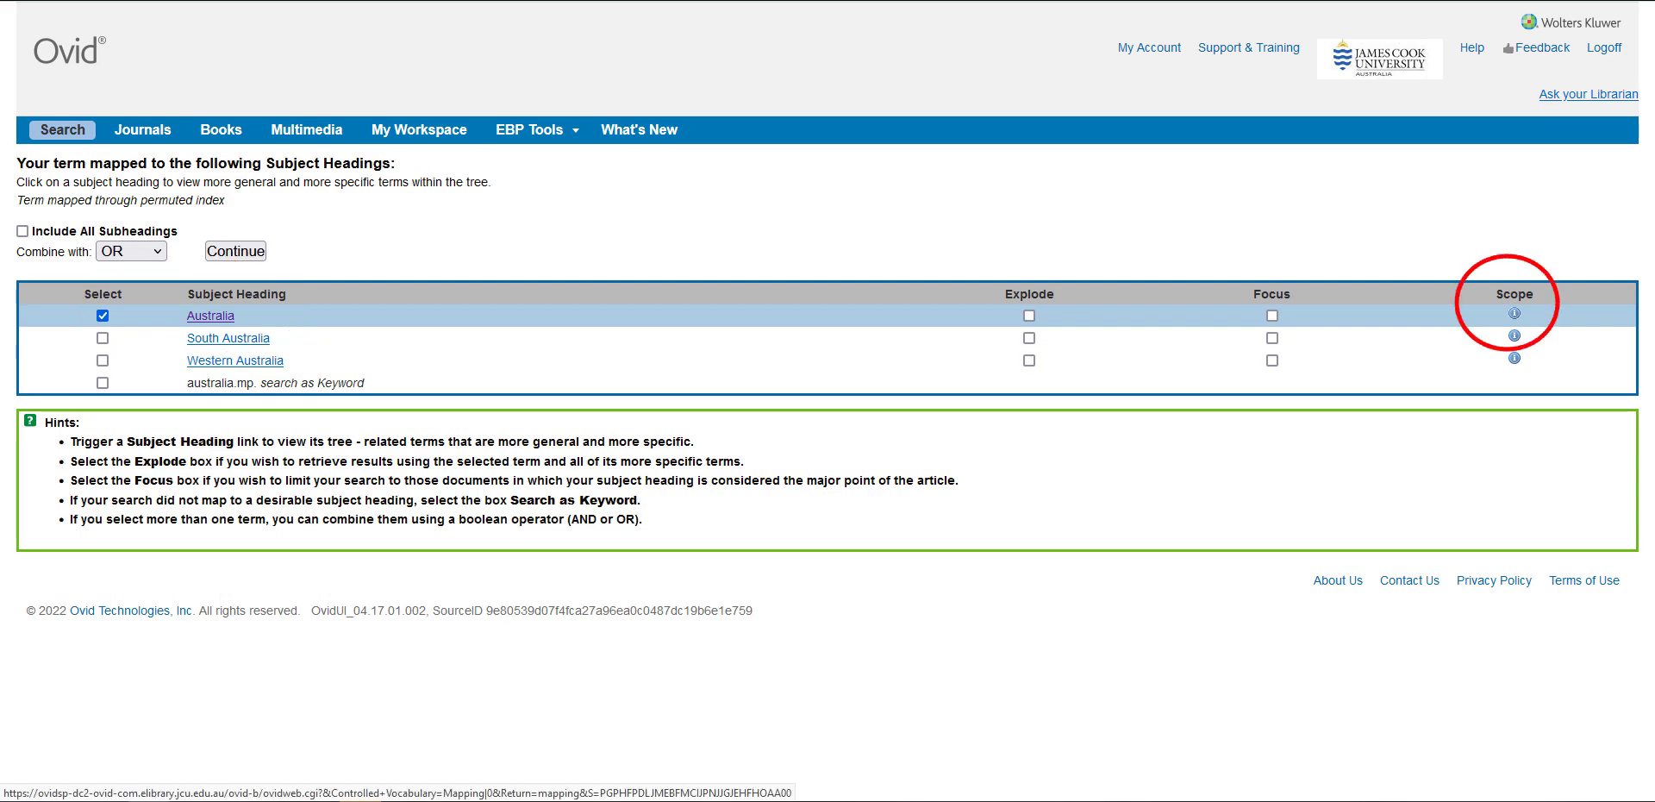
Step: Explode the Australia heading in its subject tree and run it with all subheadings included
click(210, 317)
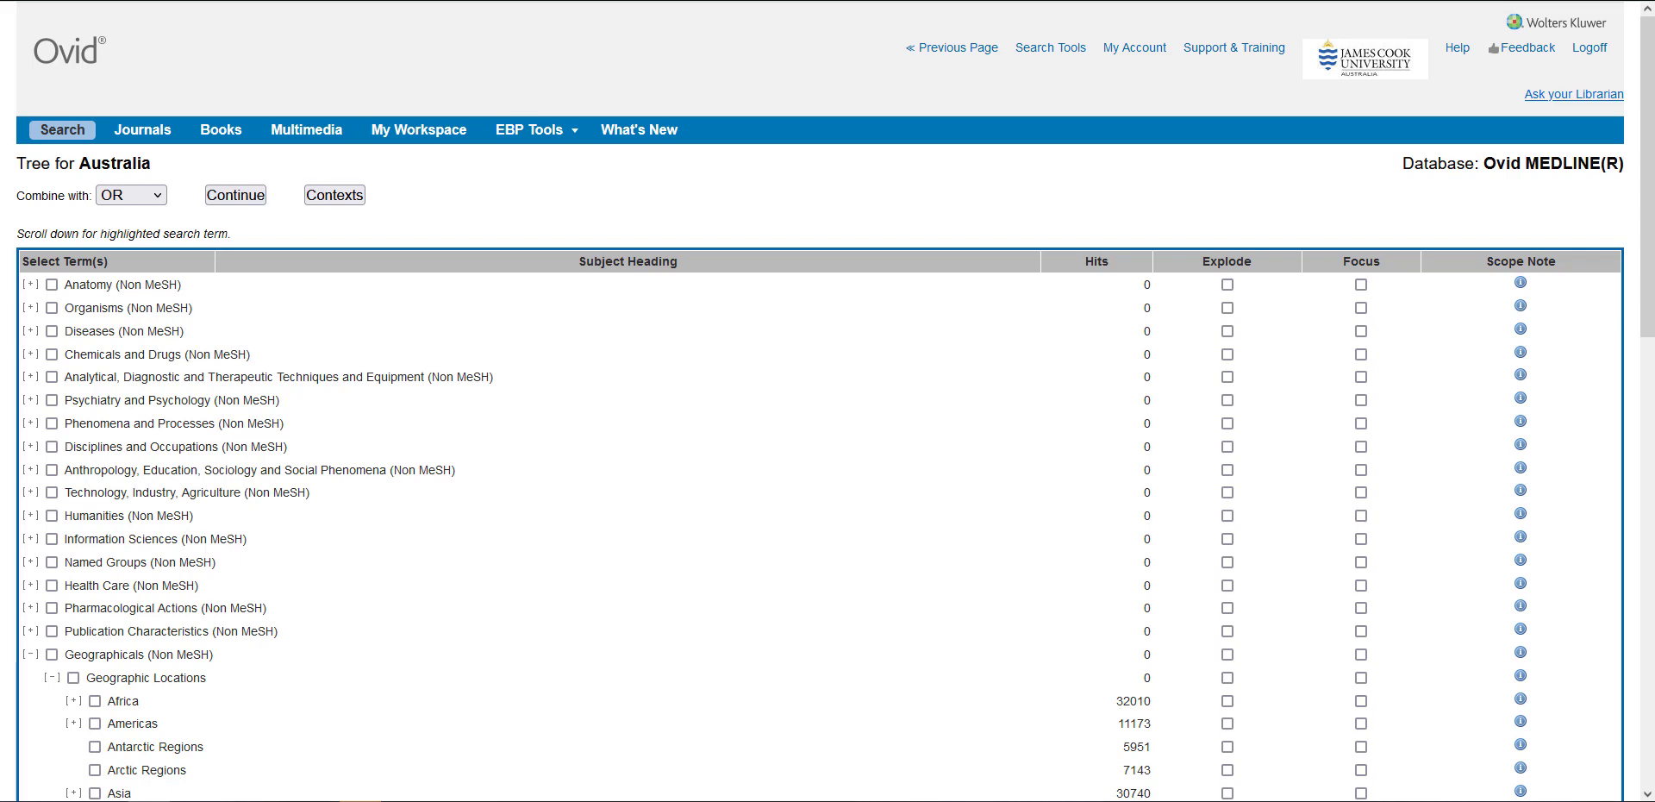
scroll(820, 401, down, 9)
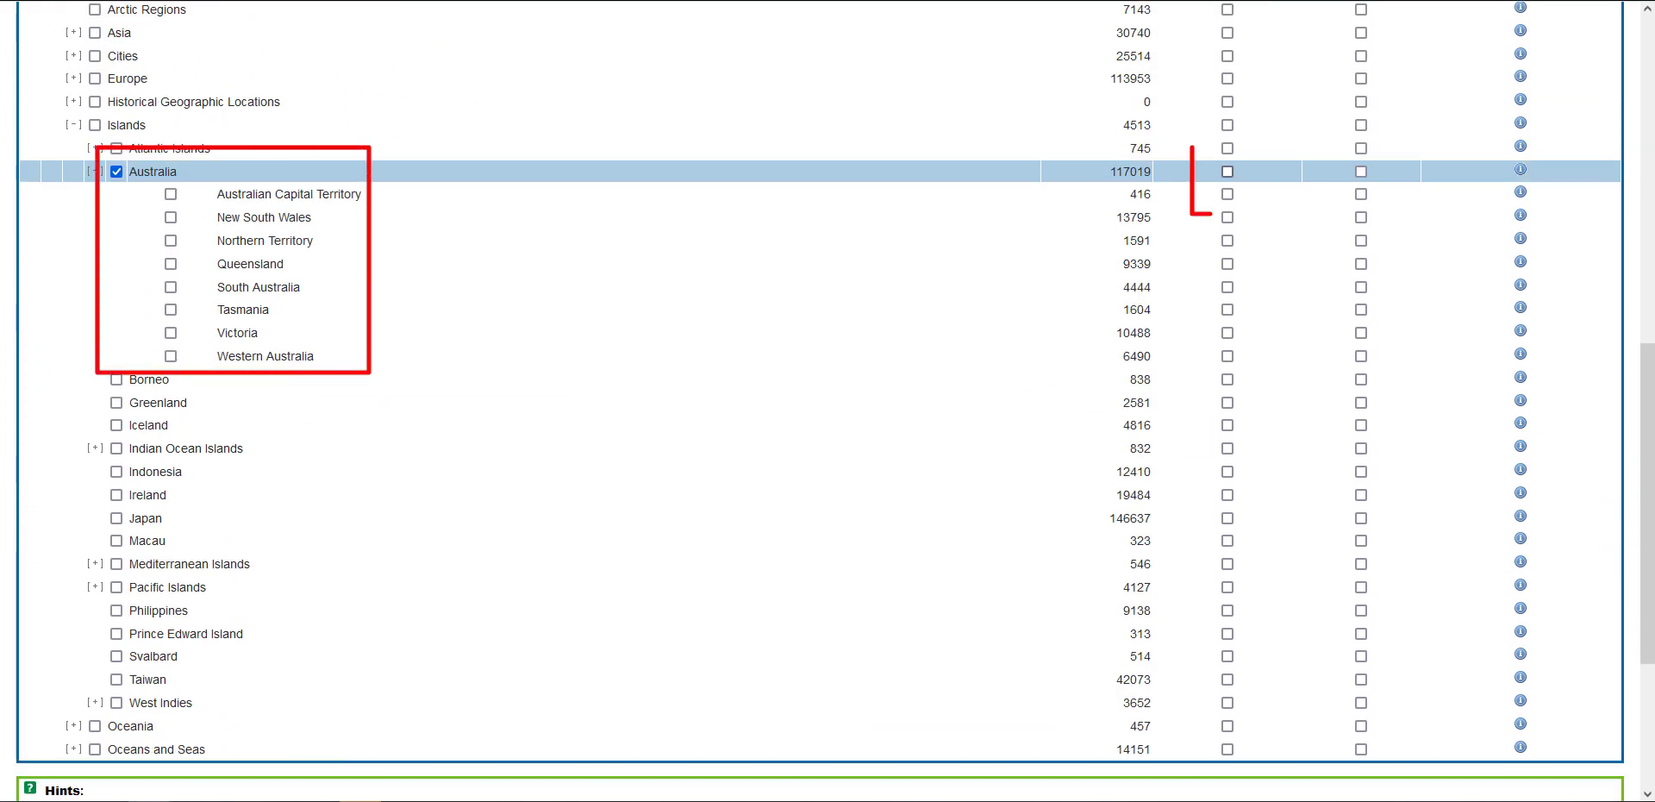
click(1228, 172)
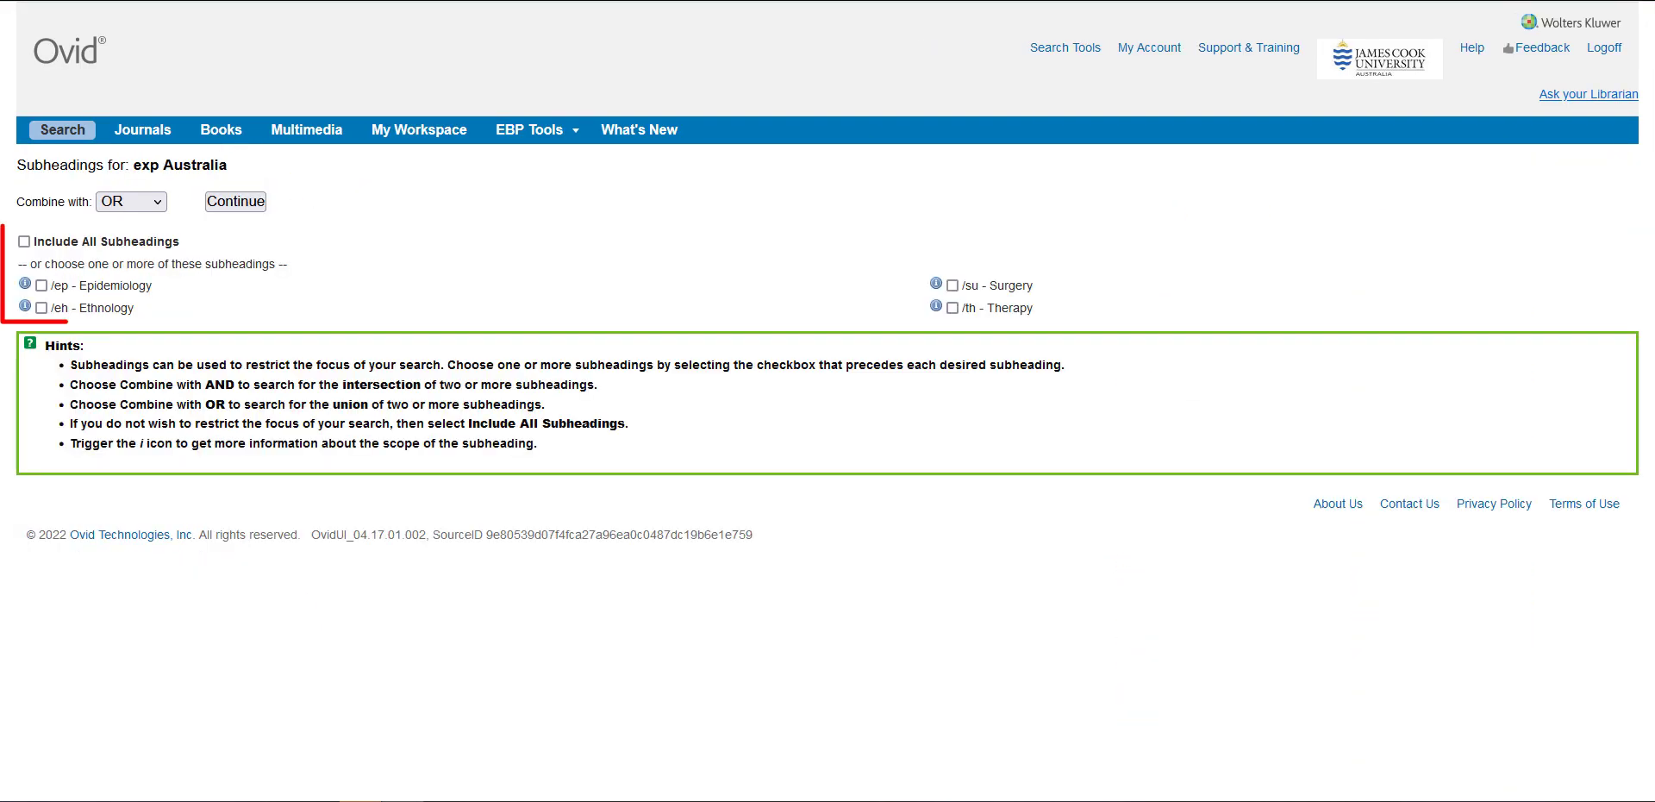
click(24, 241)
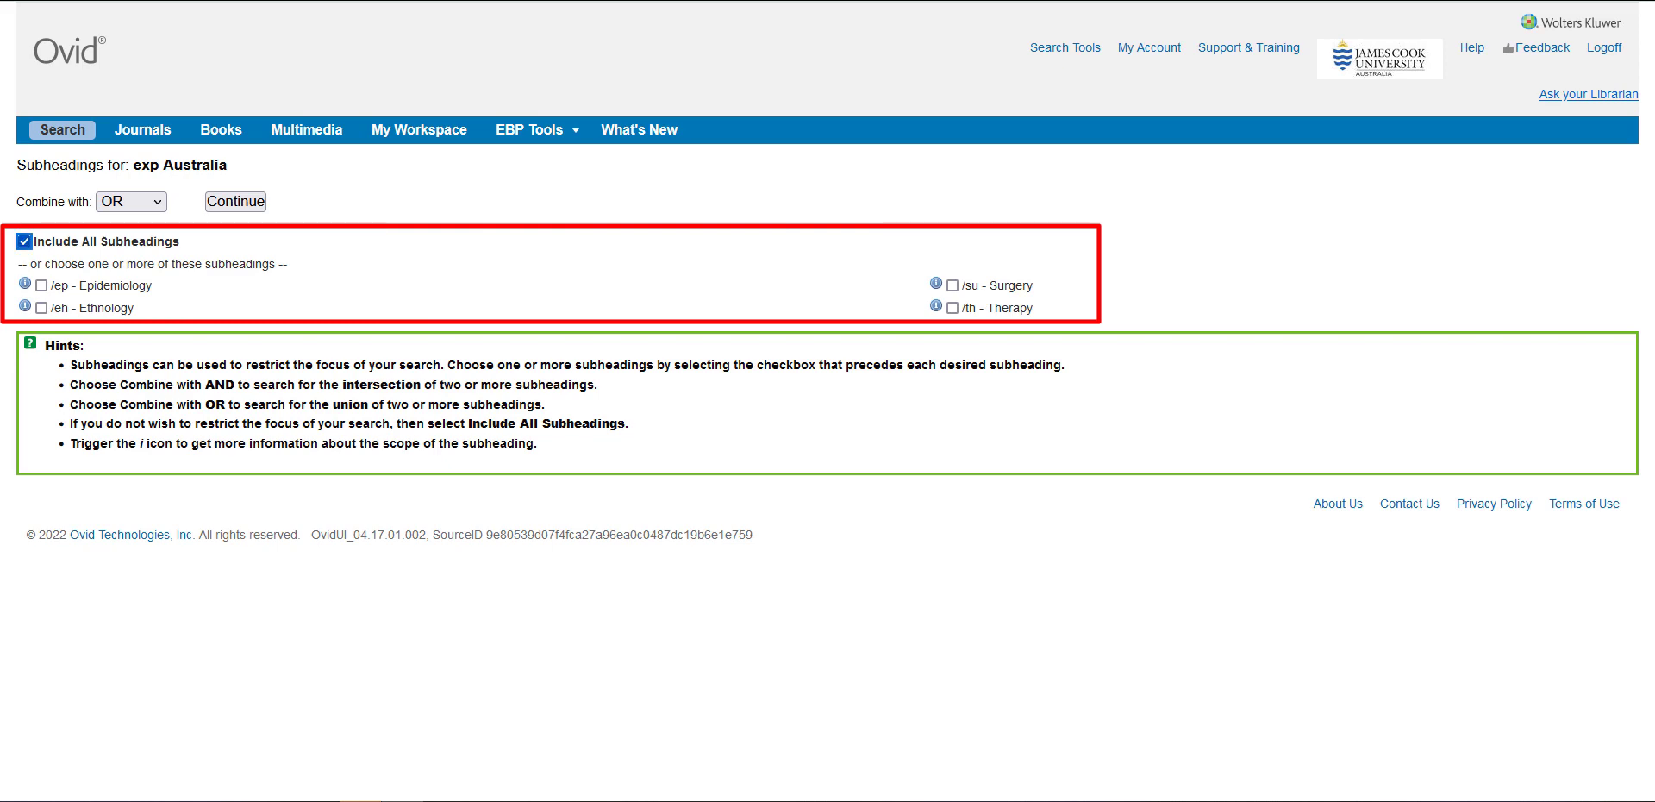
click(235, 201)
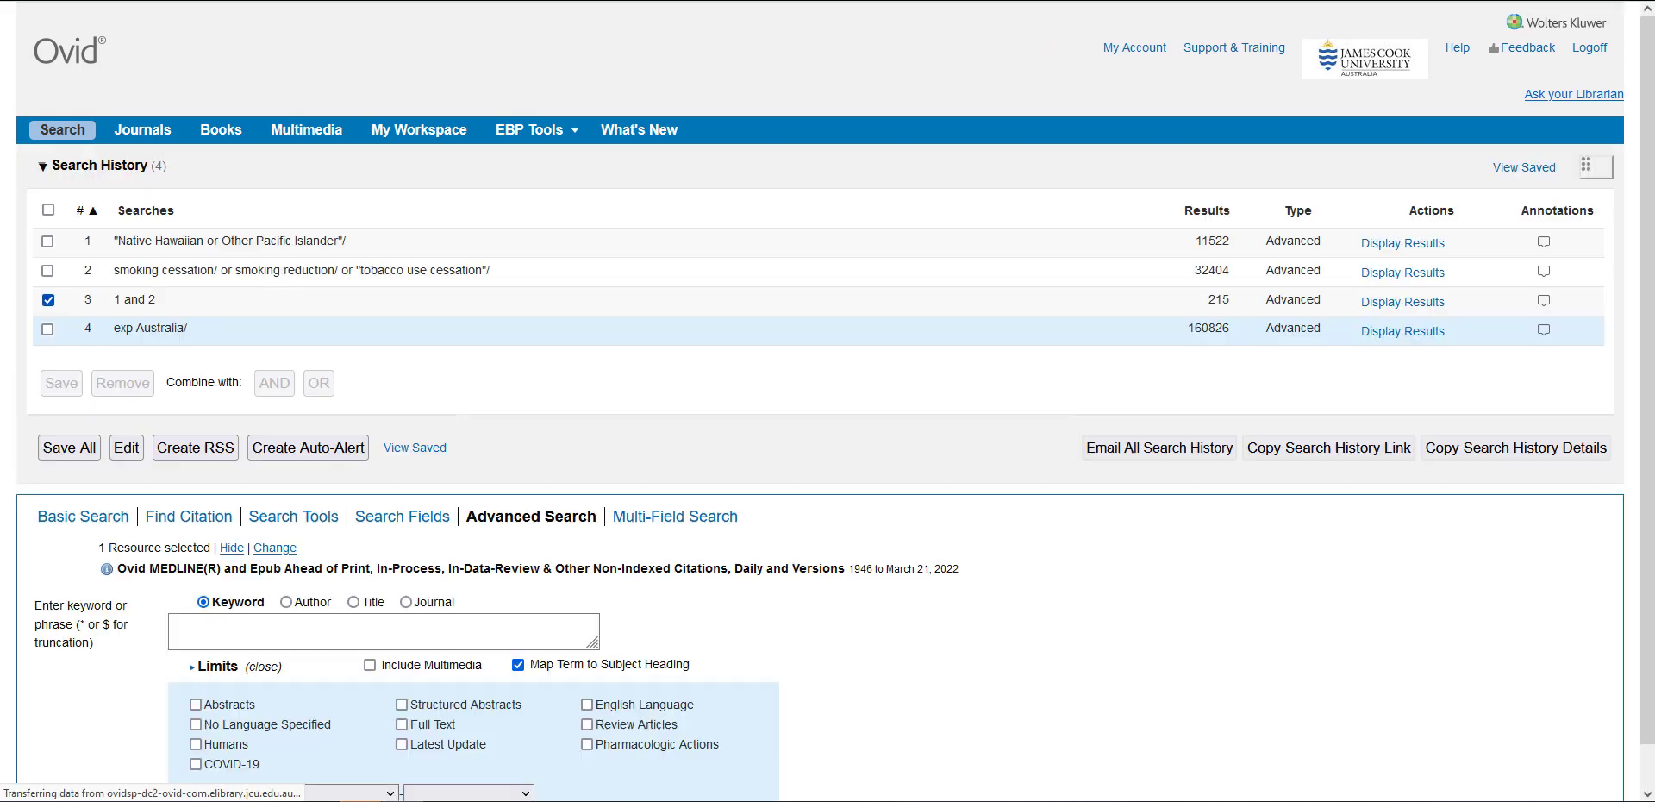
Step: Combine search 3 ("1 and 2") and search 4 (exploded Australia) with AND
click(48, 323)
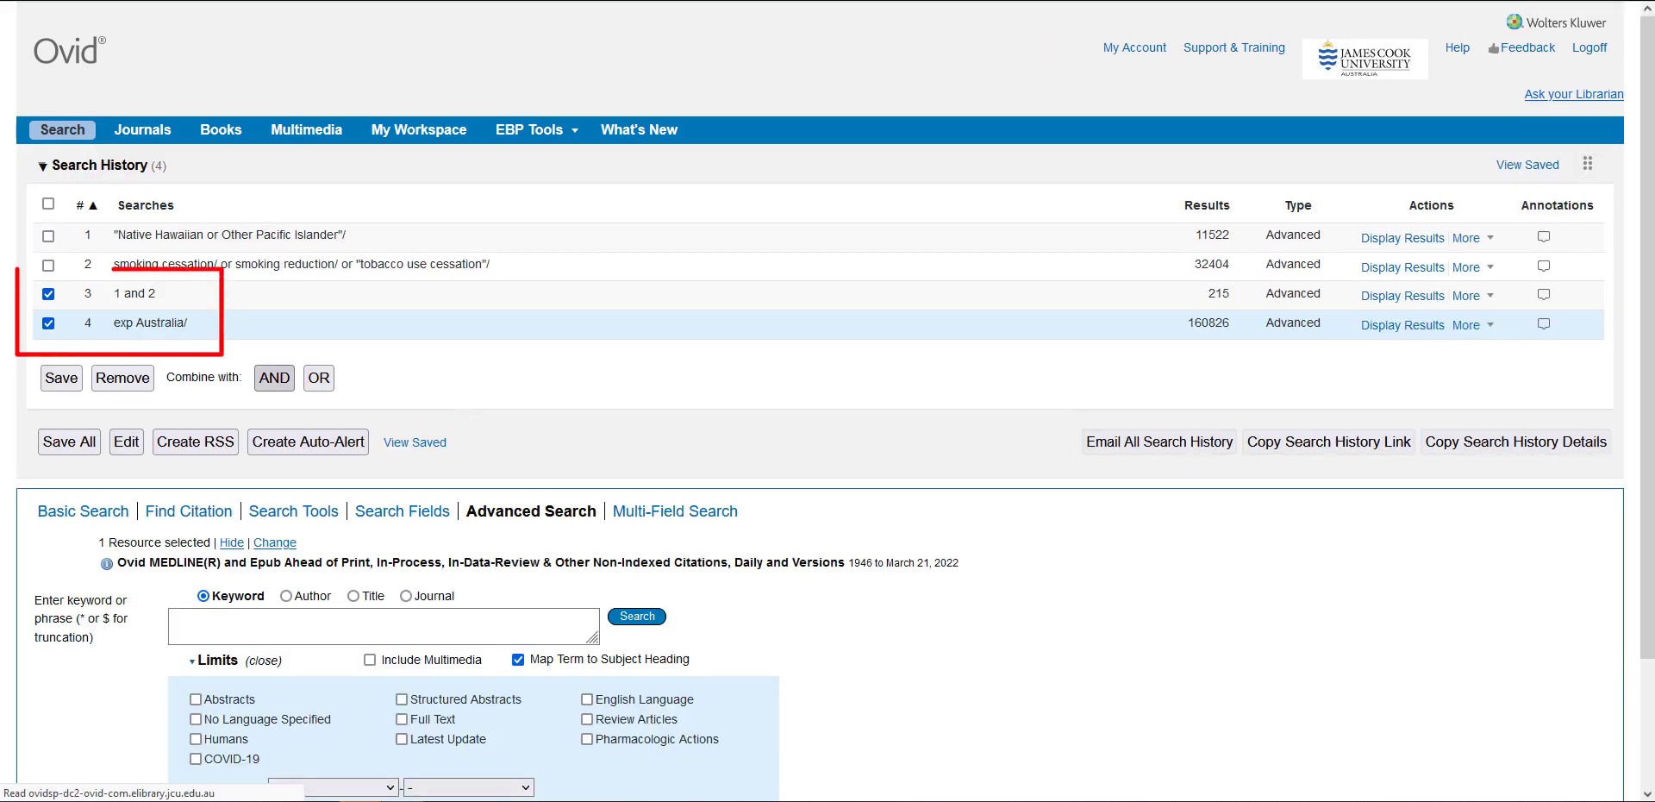
click(274, 378)
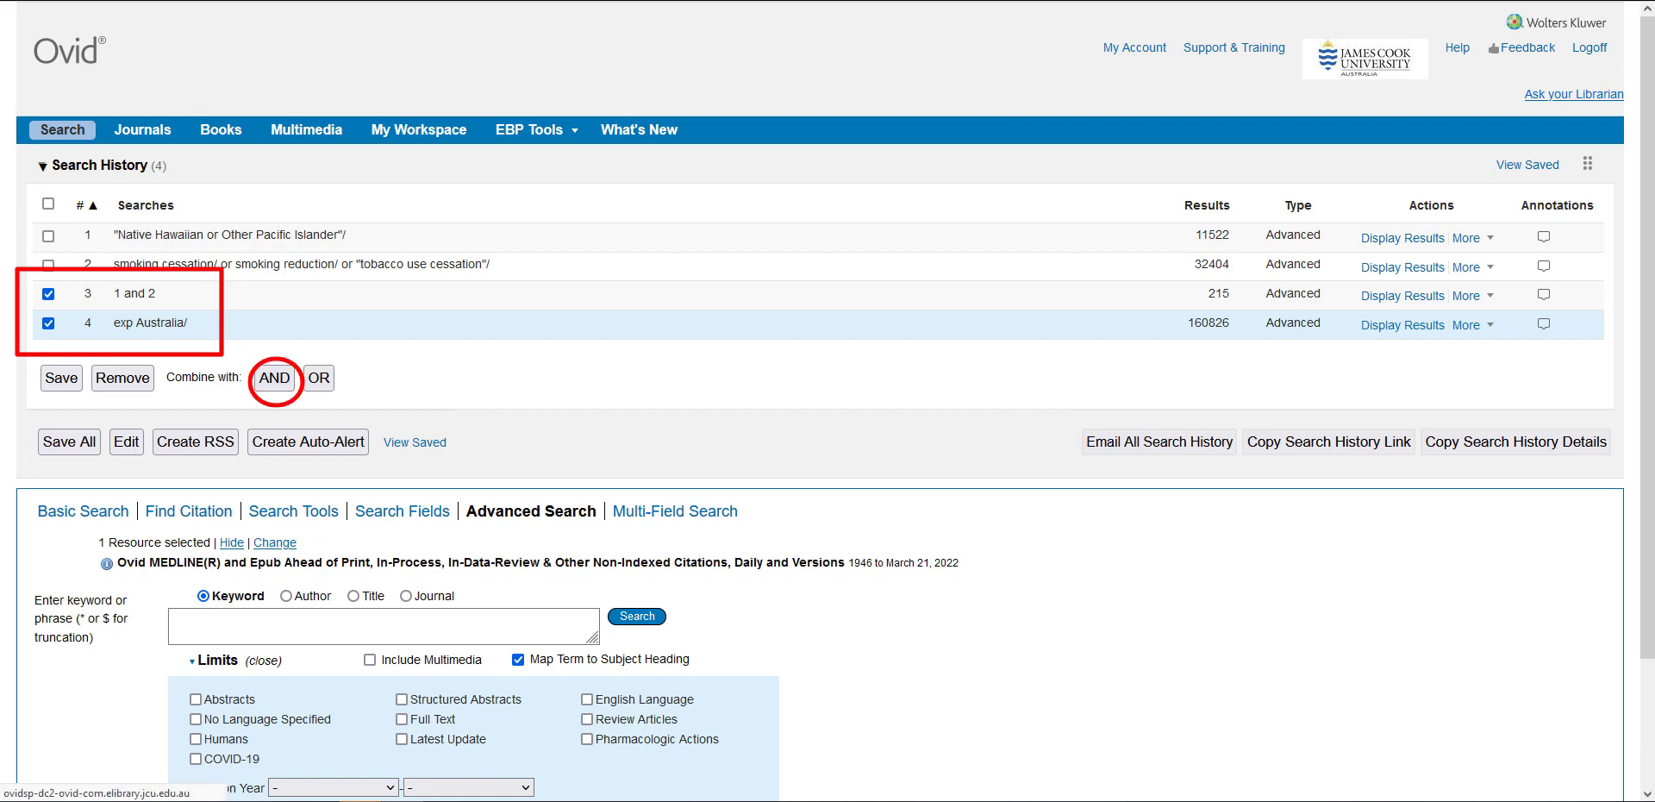